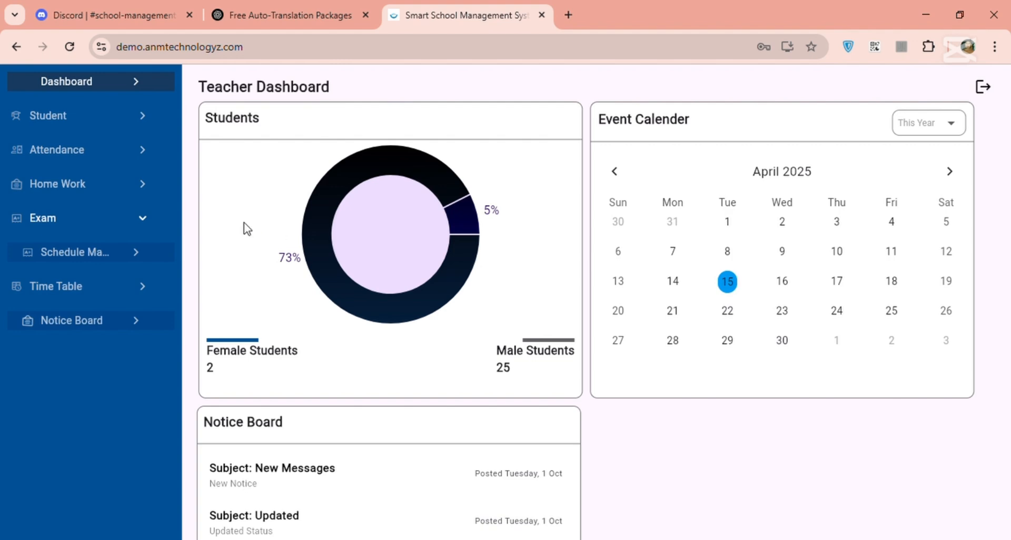
Step: Look over the Teacher Dashboard, including the students chart, event calendar and notice board
scroll(534, 427, "down", 1)
scroll(534, 426, "down", 1)
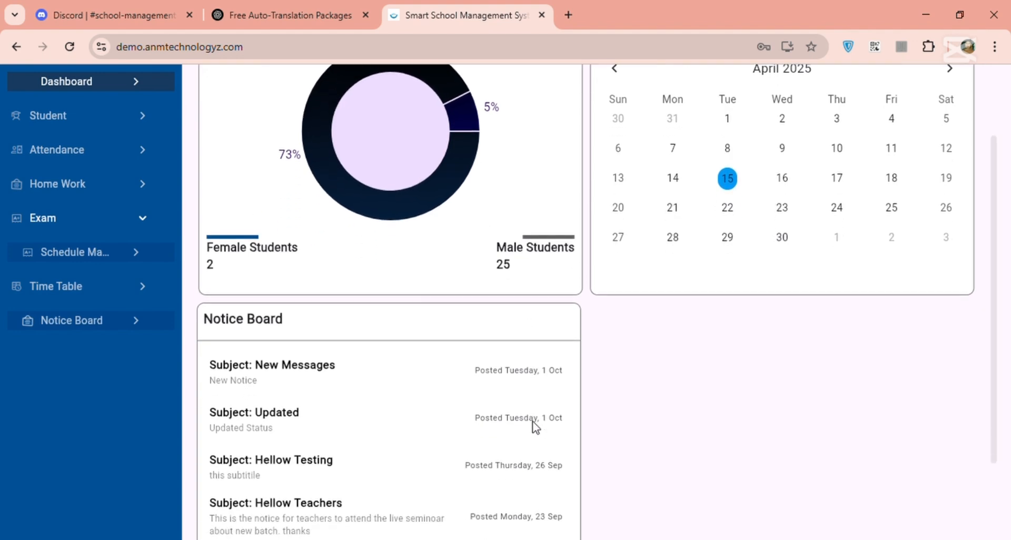
scroll(534, 424, "up", 3)
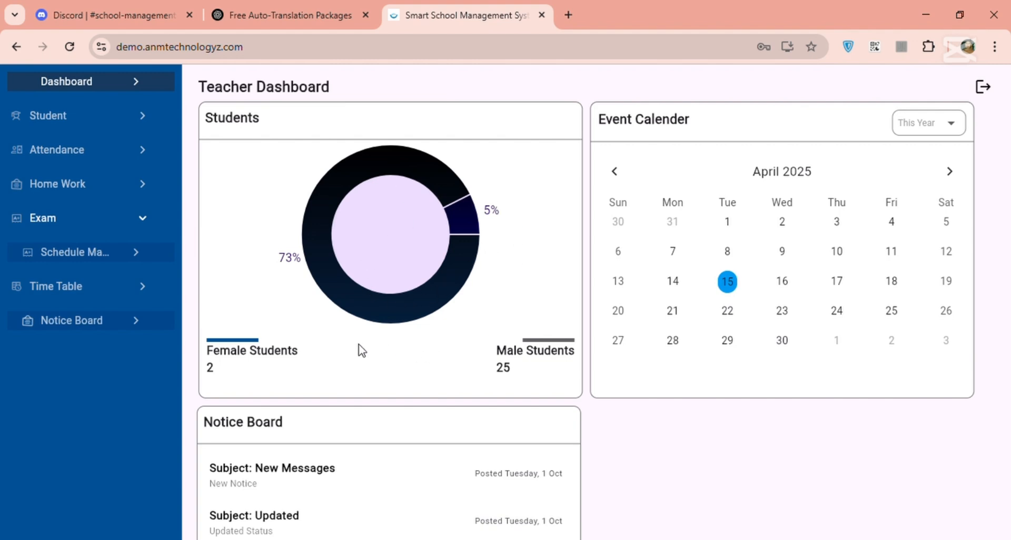
scroll(369, 339, "down", 4)
scroll(372, 335, "up", 4)
Step: Open the student search page and browse the full list of student cards
left_click(75, 115)
left_click(95, 150)
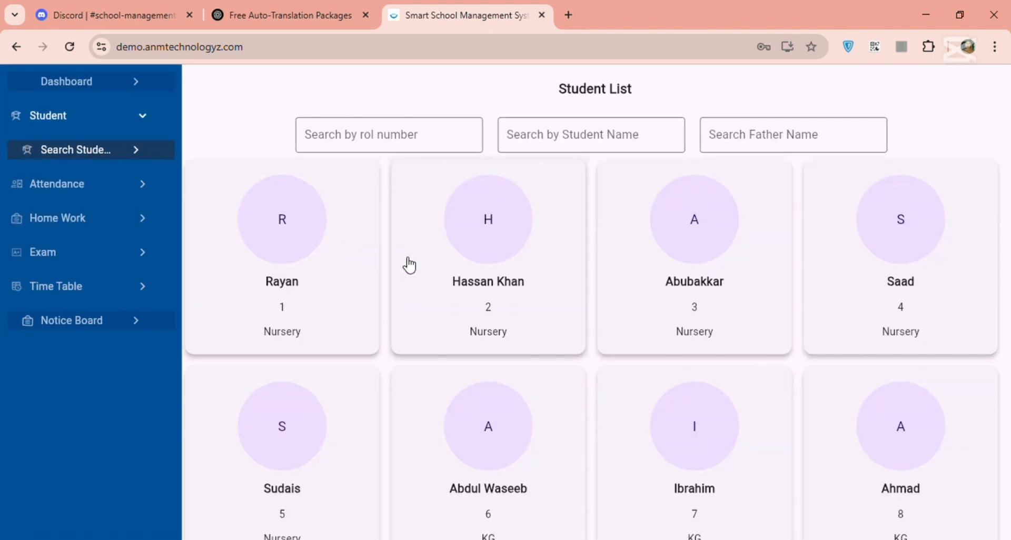
scroll(432, 348, "down", 4)
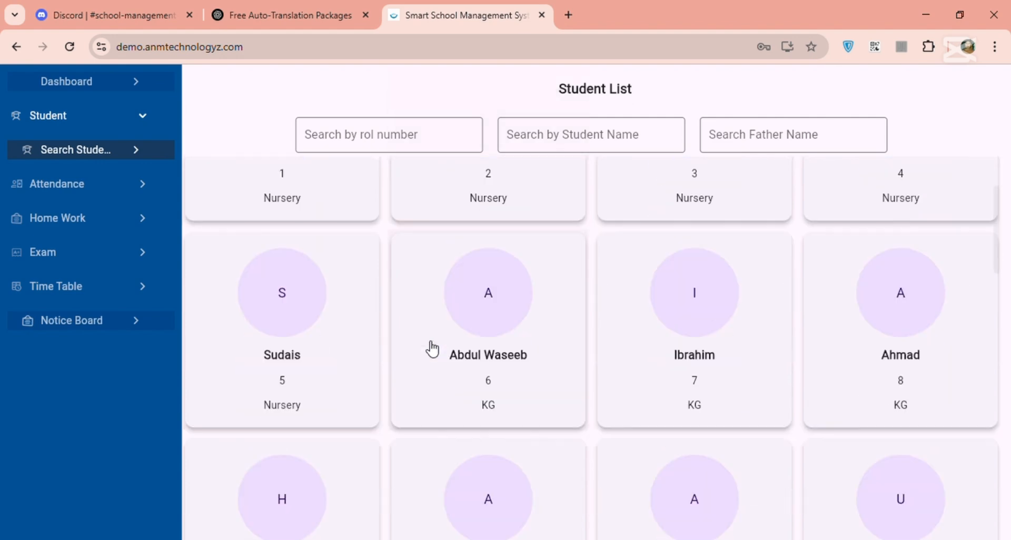
scroll(432, 348, "up", 1)
scroll(432, 348, "up", 3)
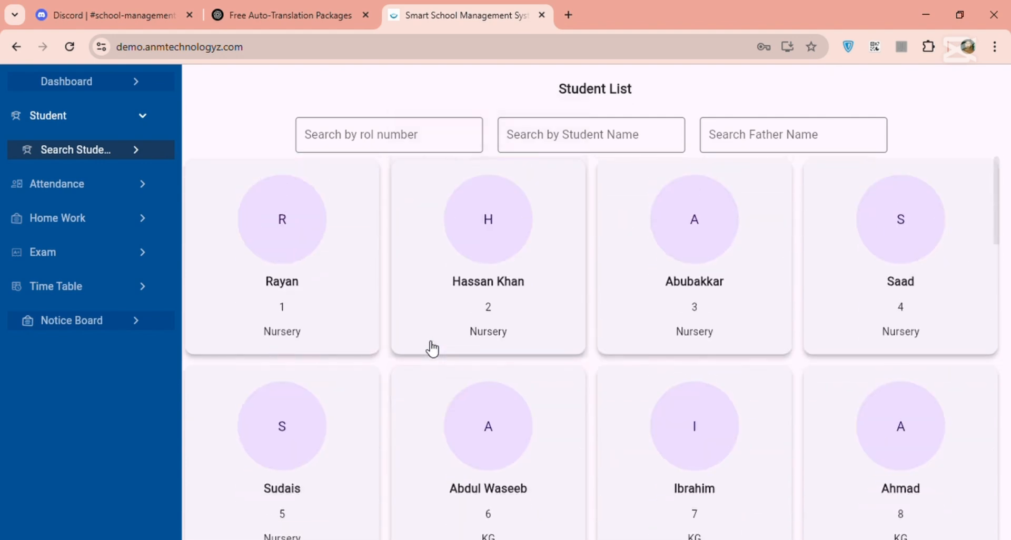
scroll(431, 348, "down", 3)
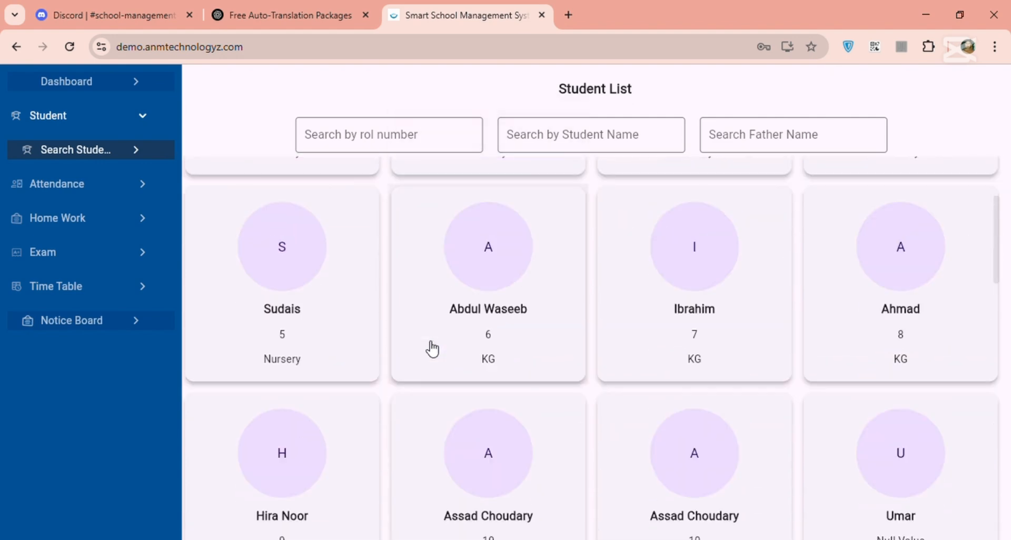
scroll(432, 349, "down", 2)
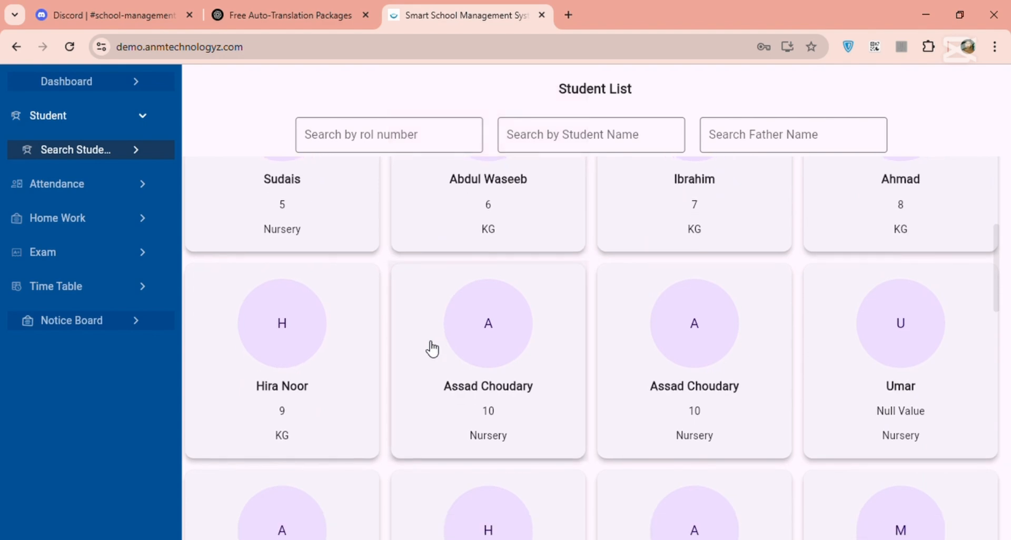
scroll(432, 348, "down", 12)
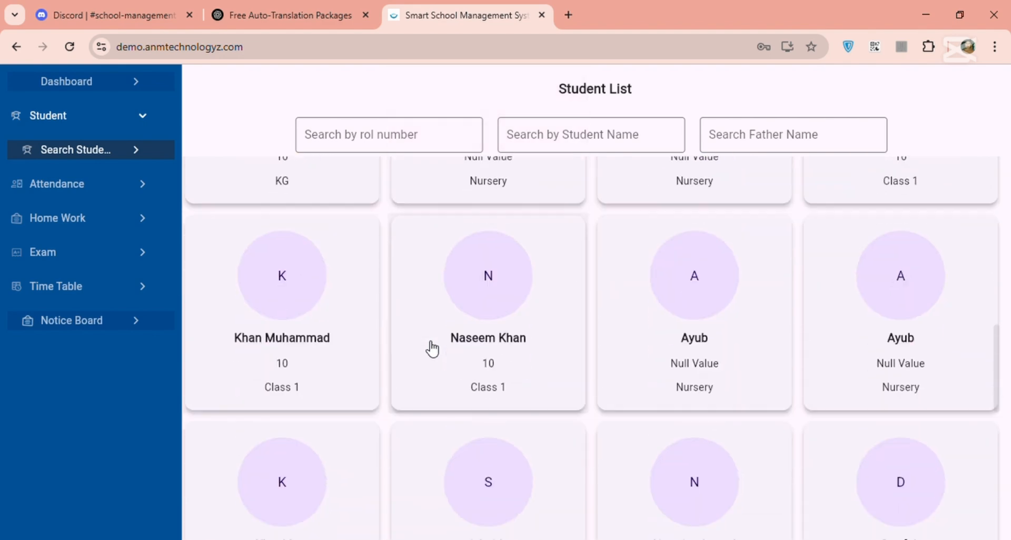
scroll(432, 348, "down", 8)
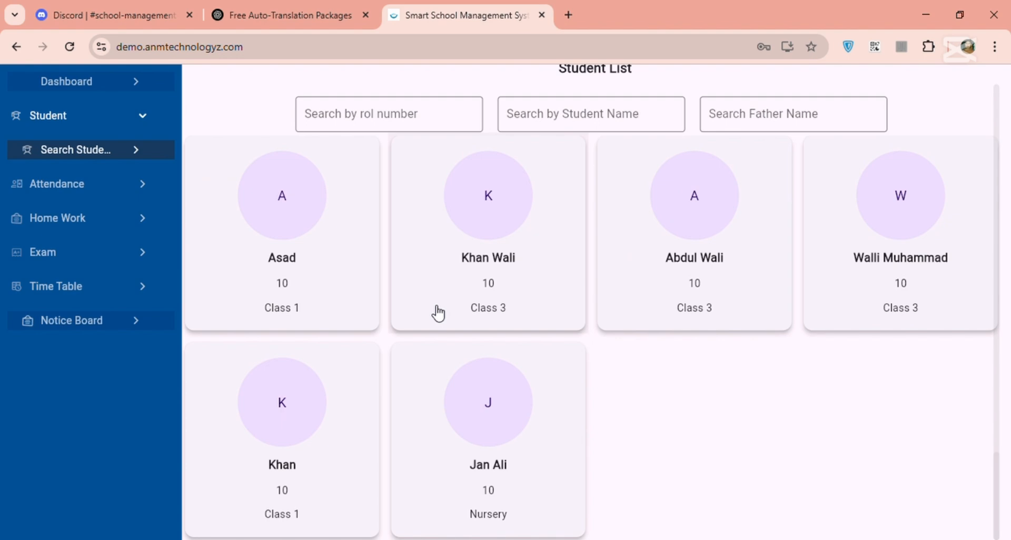
scroll(437, 313, "up", 15)
scroll(437, 314, "up", 3)
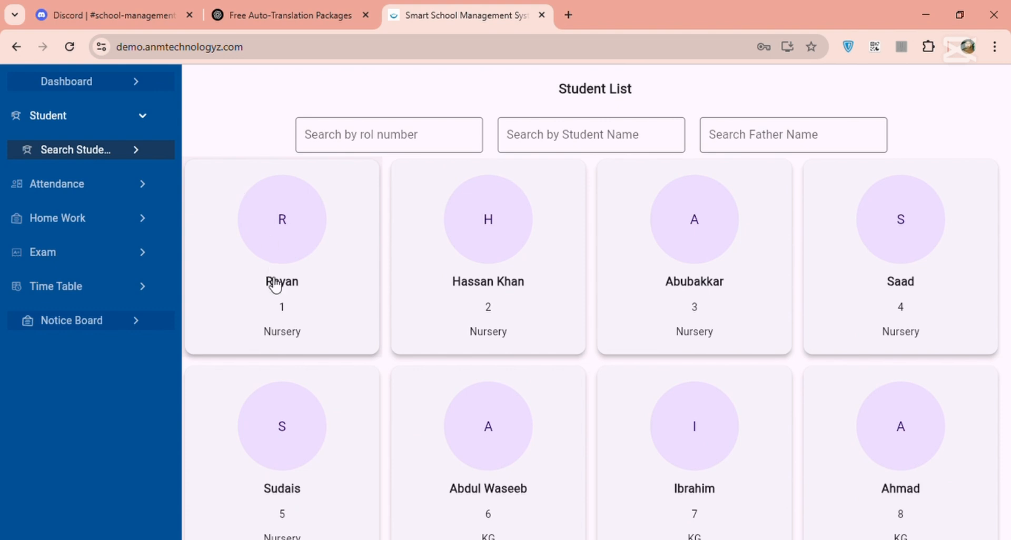
scroll(355, 391, "down", 2)
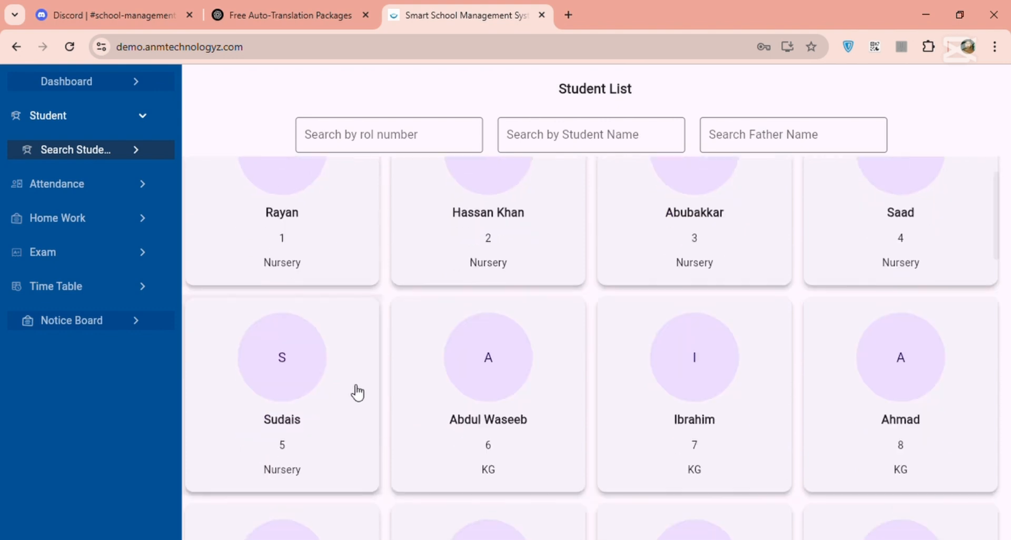
Step: Load the daily student attendance list for class Nursery, section A, and review each student's status
left_click(77, 182)
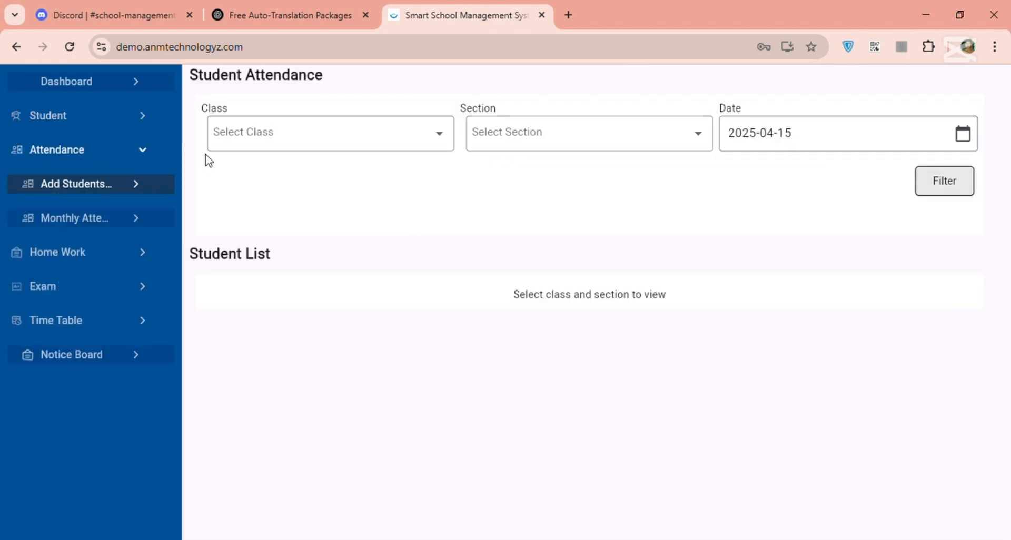
left_click(337, 133)
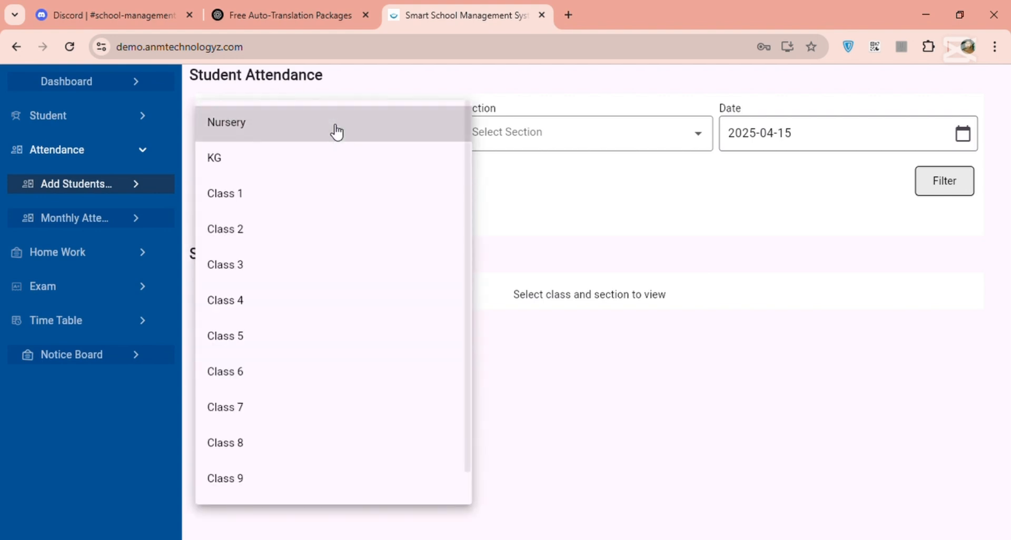
left_click(337, 133)
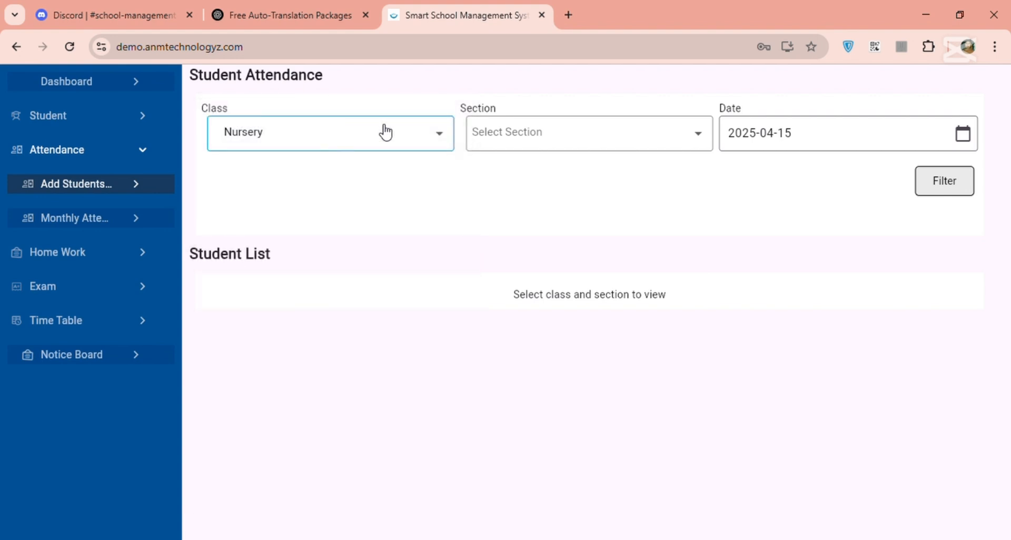
left_click(566, 140)
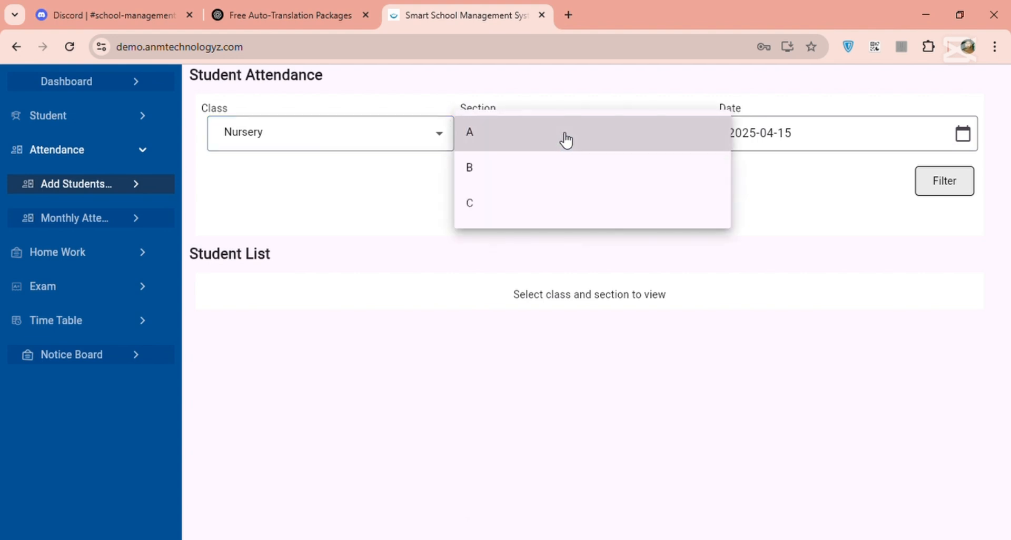
left_click(566, 140)
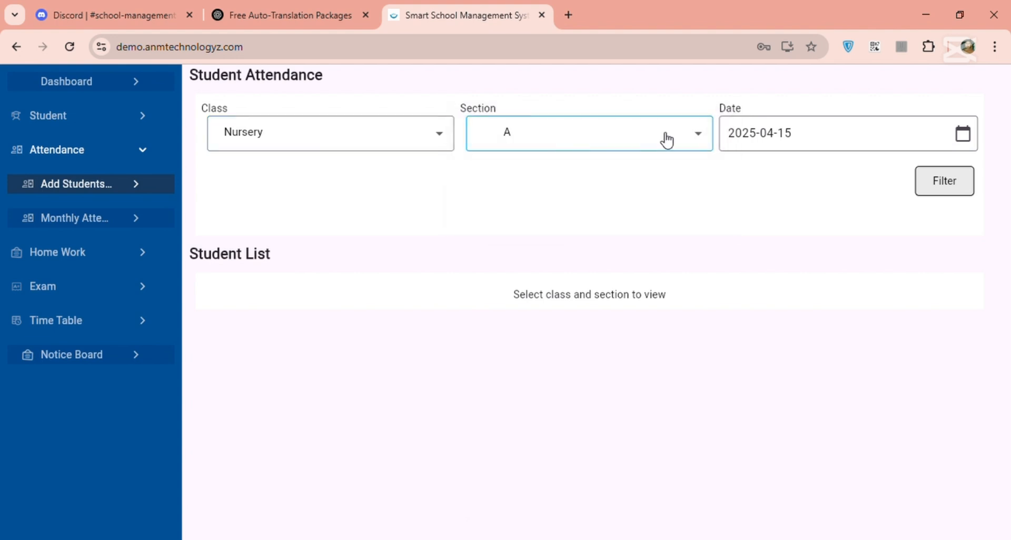
left_click(955, 188)
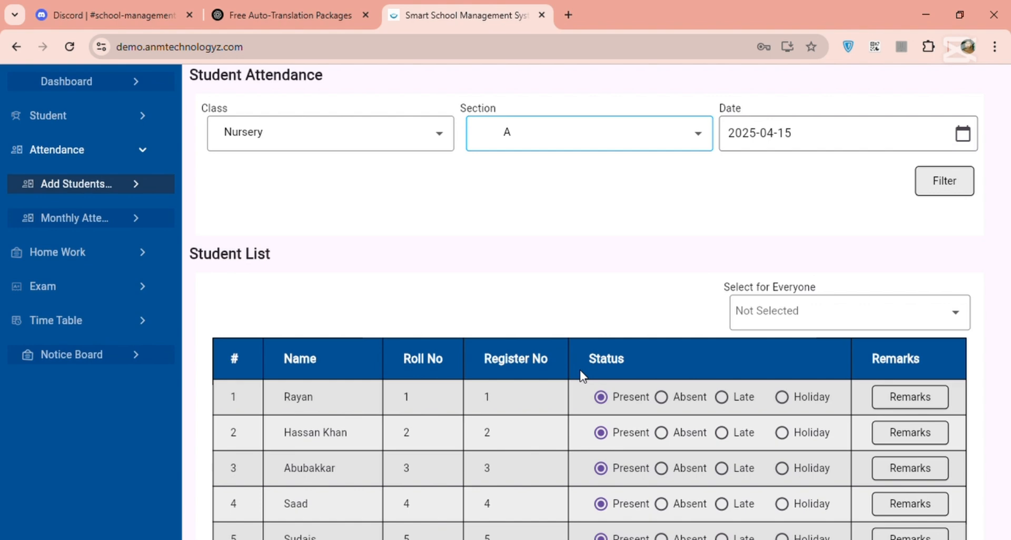
scroll(581, 375, "down", 5)
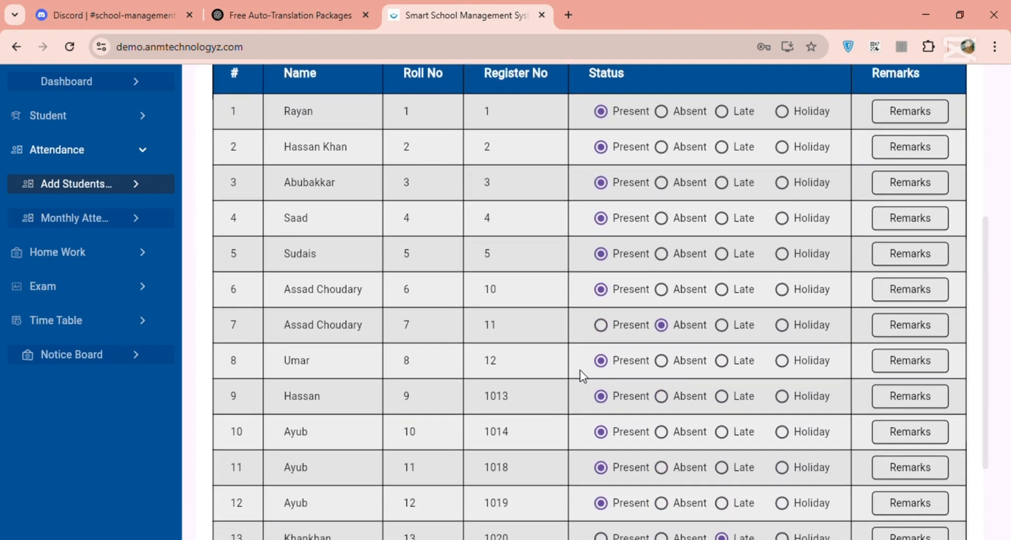
scroll(582, 375, "up", 5)
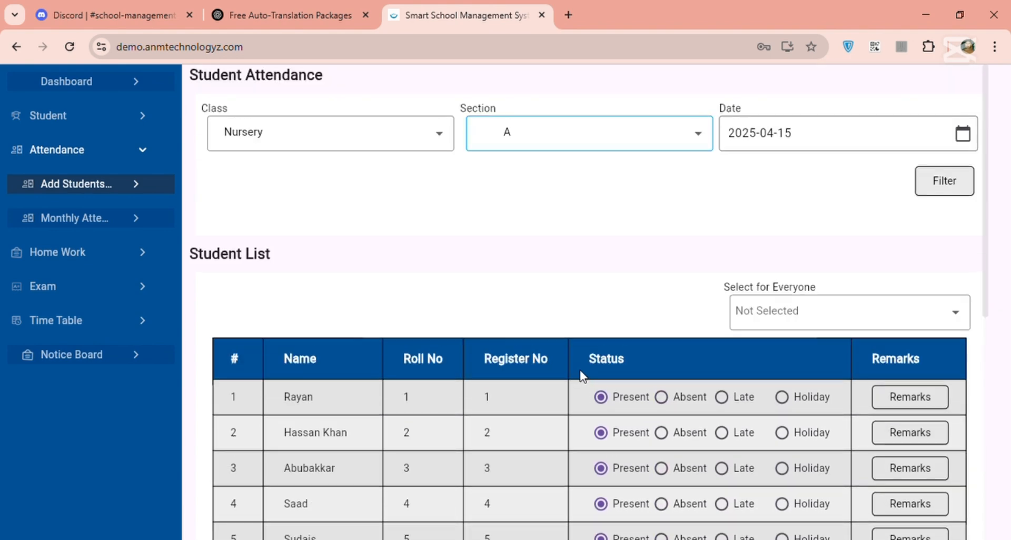
scroll(582, 375, "down", 8)
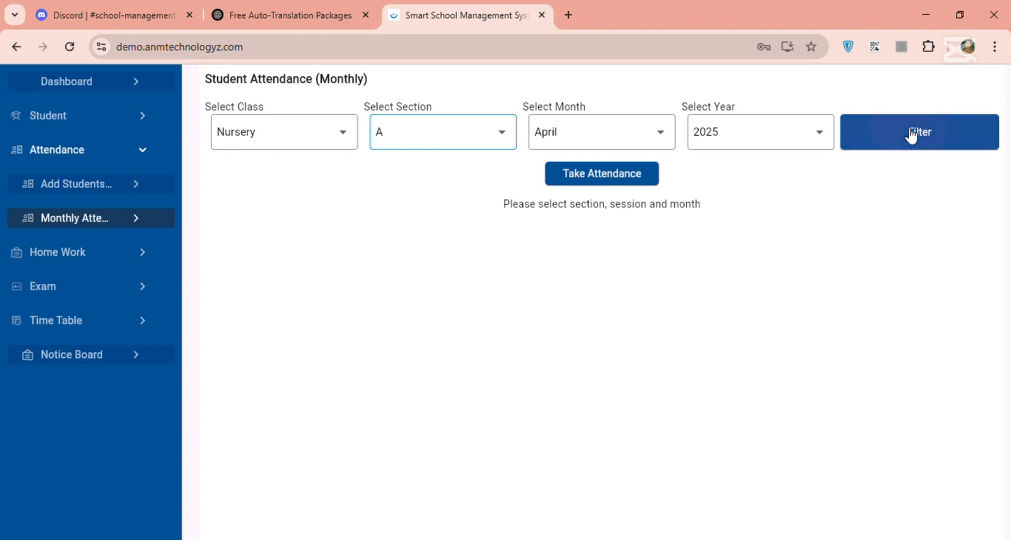
Step: Load the monthly attendance report for Nursery section A, April 2025, and review it across all days
left_click(911, 135)
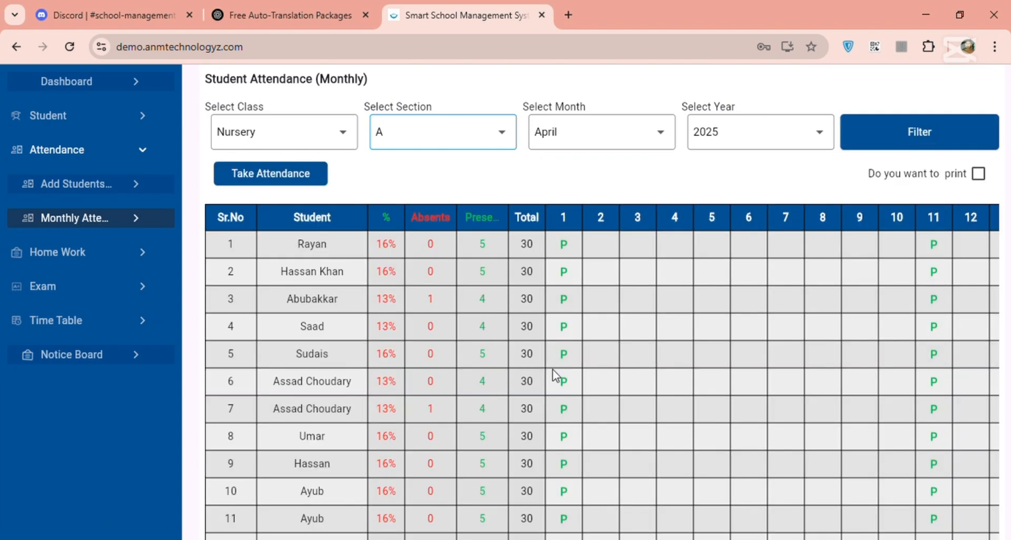
scroll(556, 376, "down", 2)
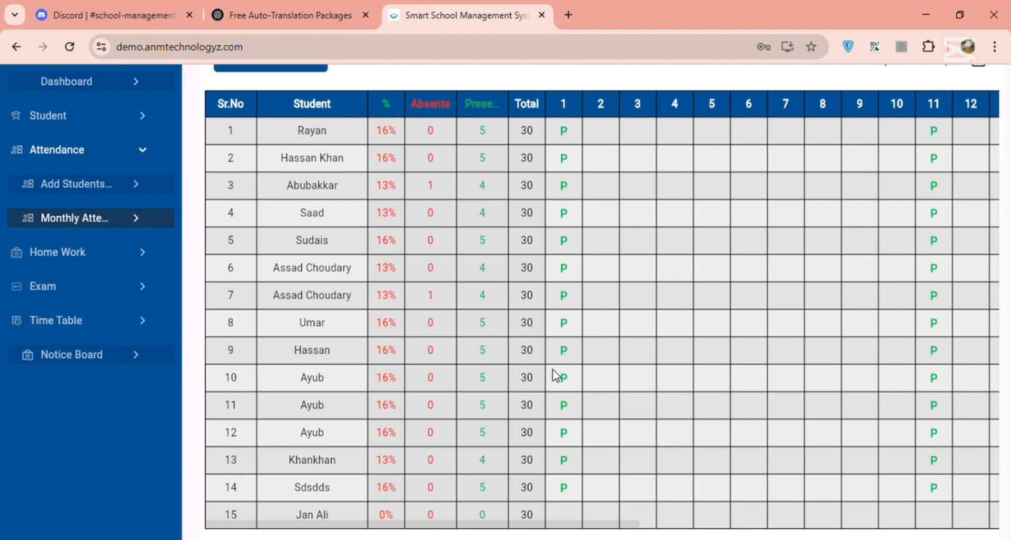
scroll(555, 376, "up", 2)
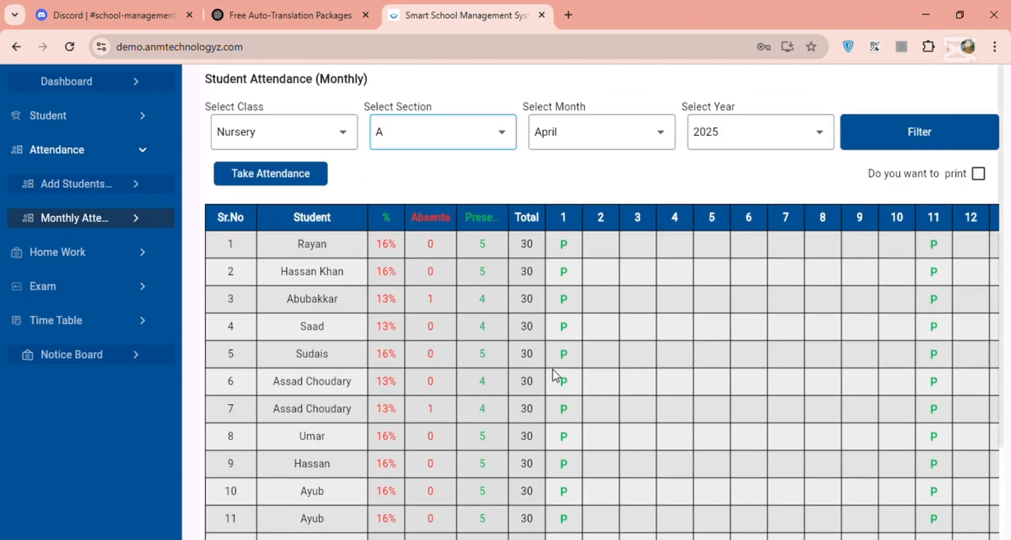
scroll(555, 376, "right", 10)
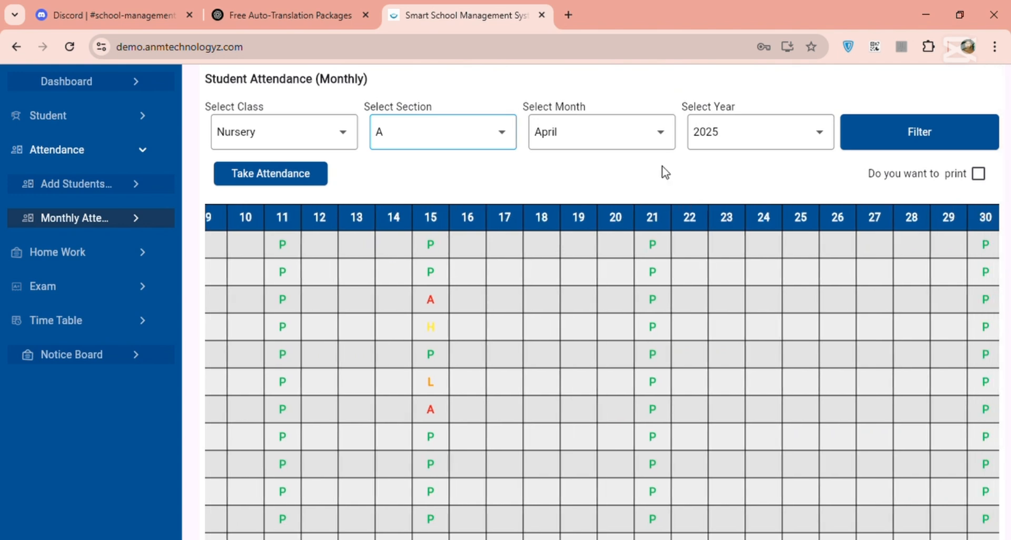
Step: Filter the monthly attendance report for March 2025
left_click(631, 125)
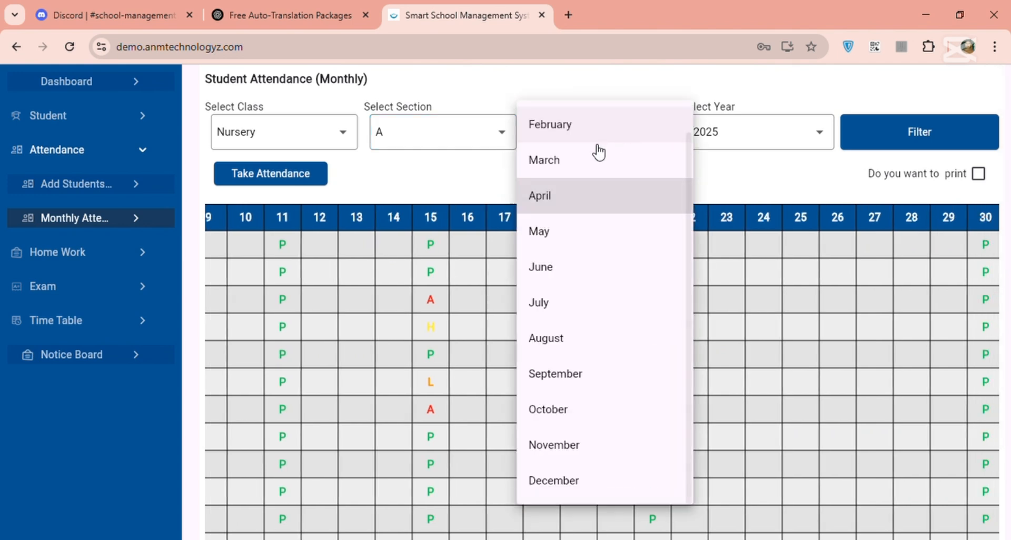
left_click(586, 173)
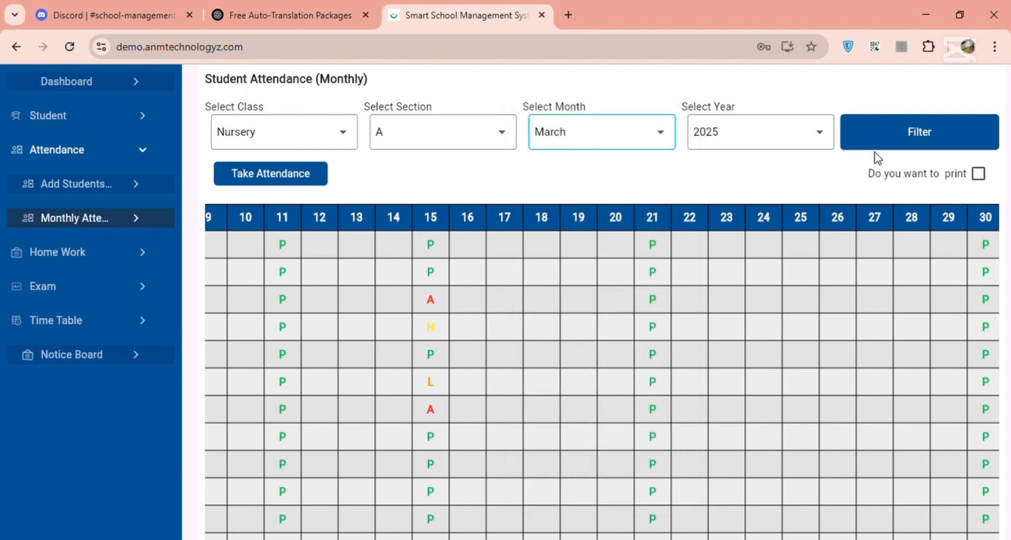
left_click(919, 152)
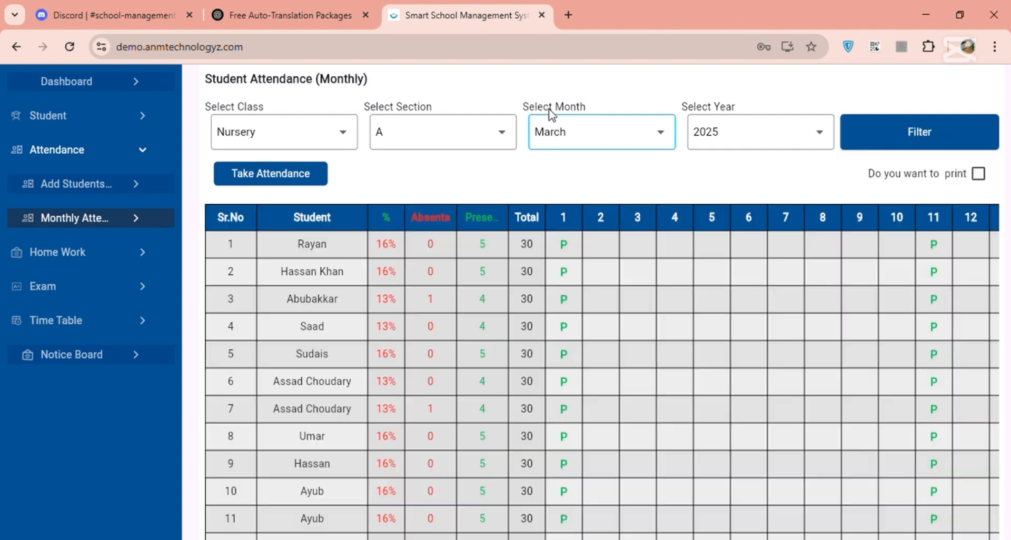
Step: Filter the monthly attendance report for February 2025 and examine all students and days
left_click(600, 153)
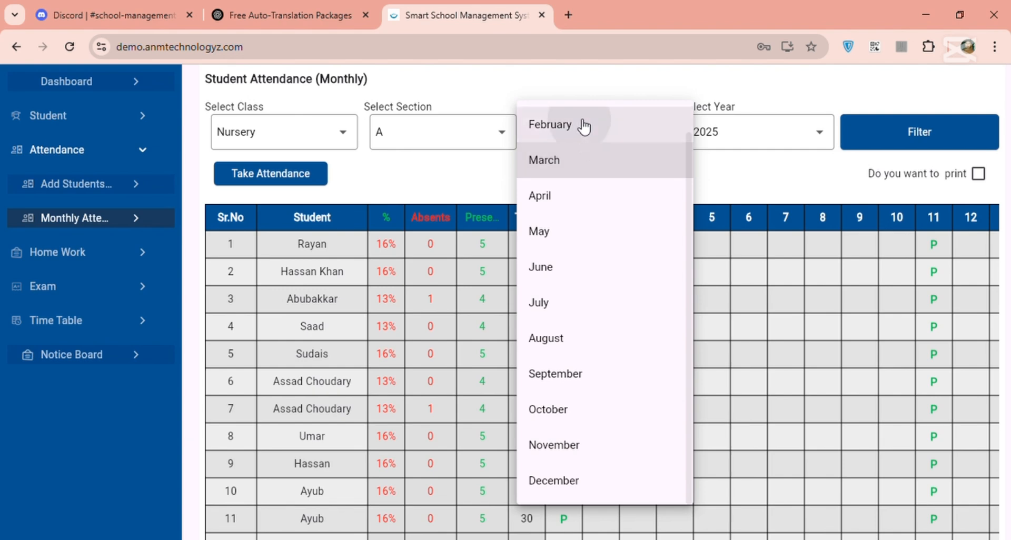
left_click(583, 127)
left_click(930, 140)
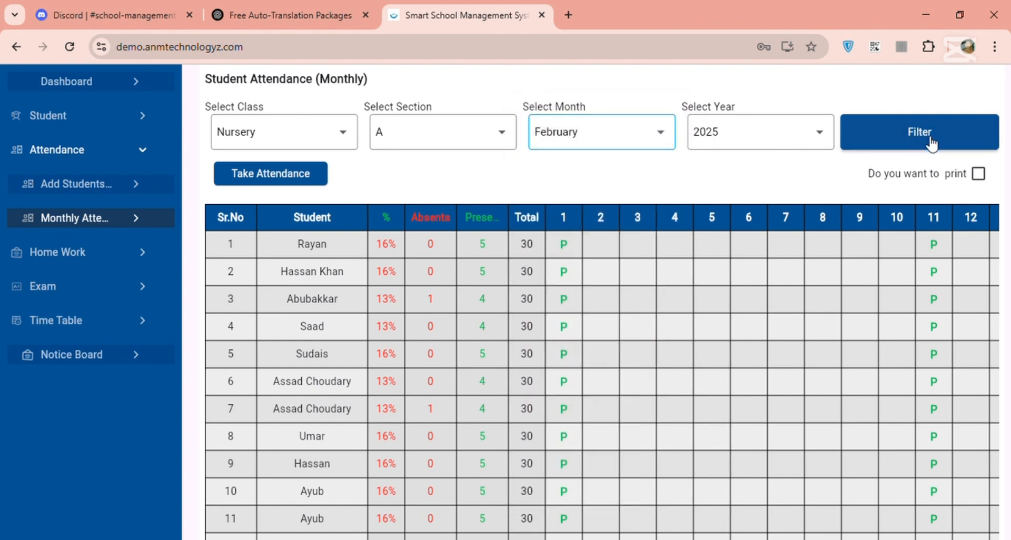
left_click(931, 141)
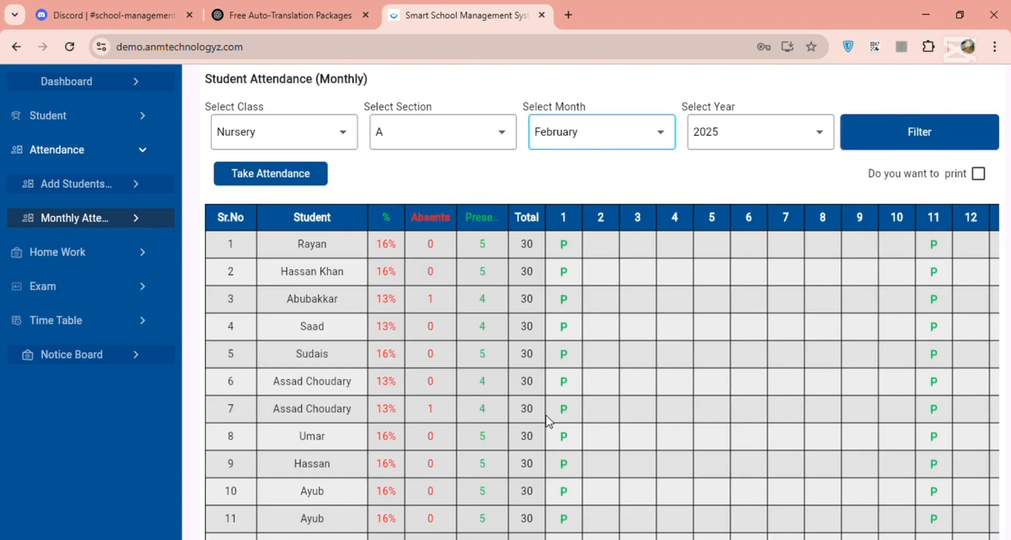
scroll(548, 421, "down", 2)
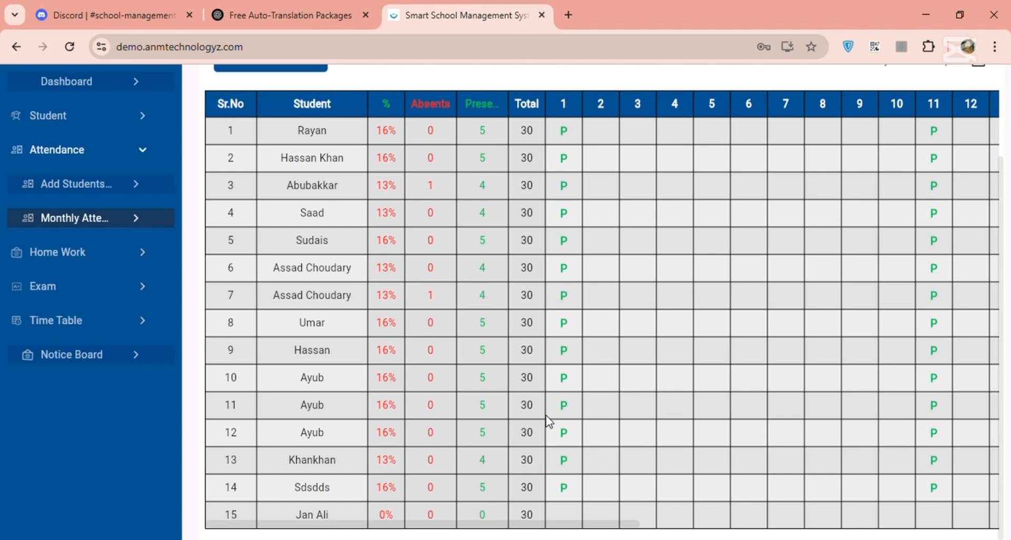
scroll(548, 421, "right", 10)
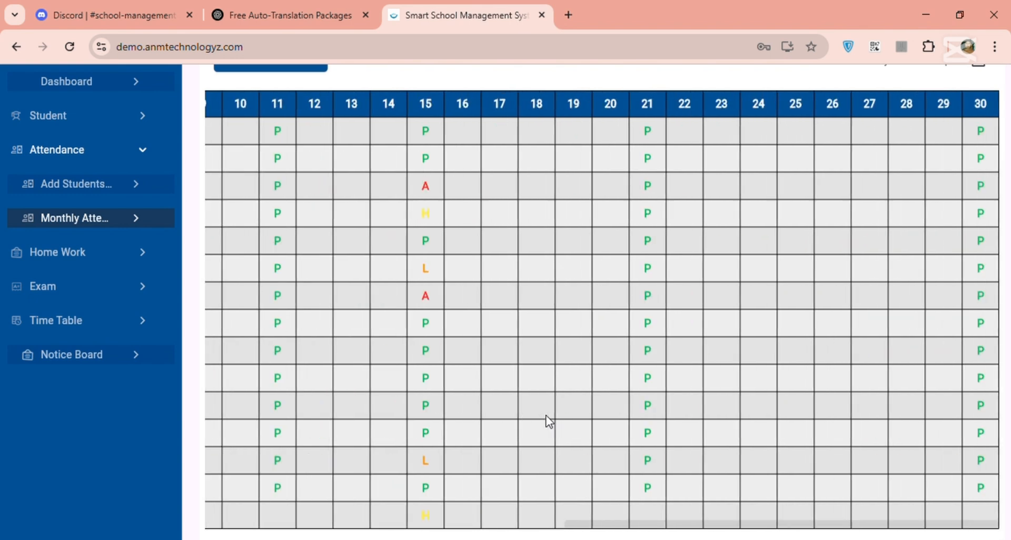
scroll(547, 422, "left", 10)
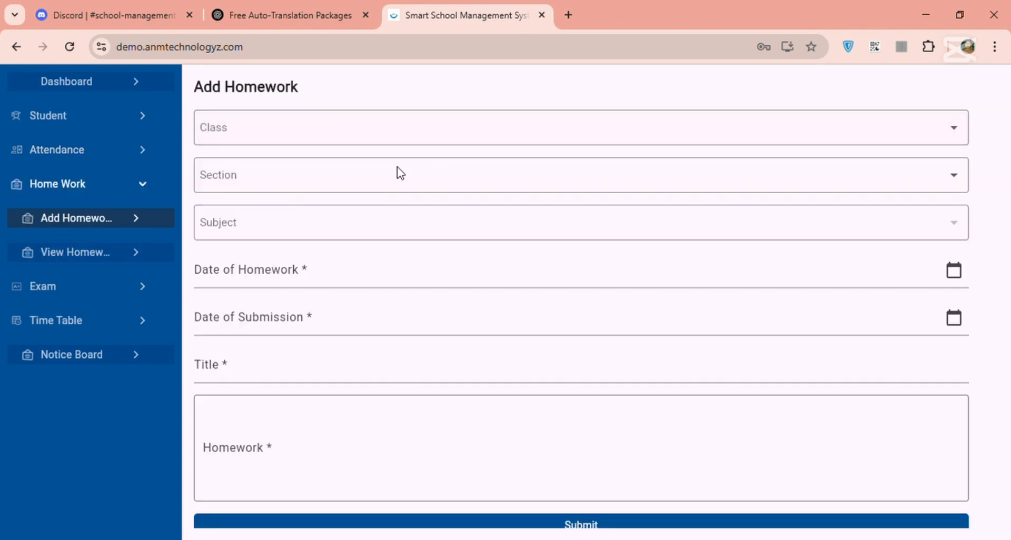
Step: Look over the fields of the Add Homework form
scroll(399, 308, "down", 1)
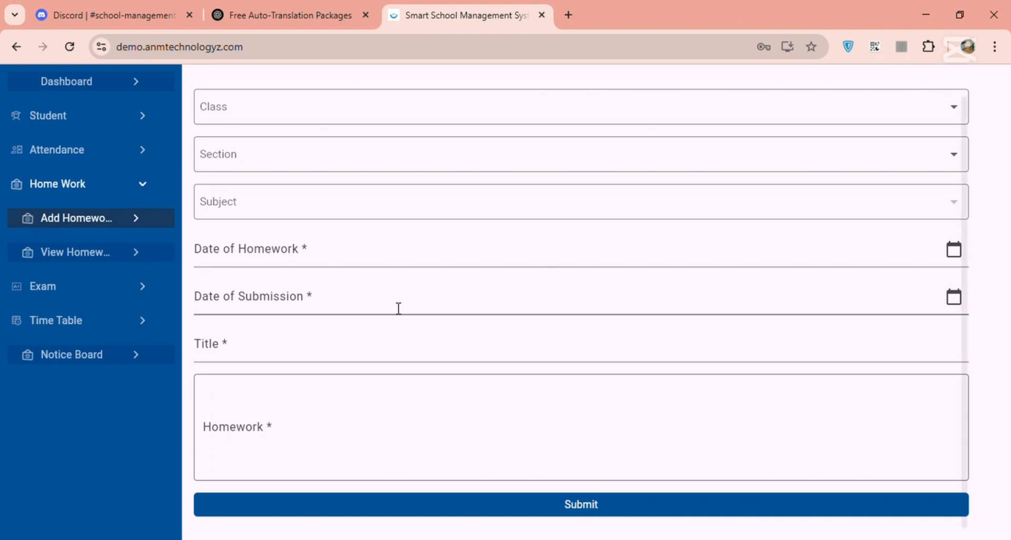
scroll(398, 308, "up", 1)
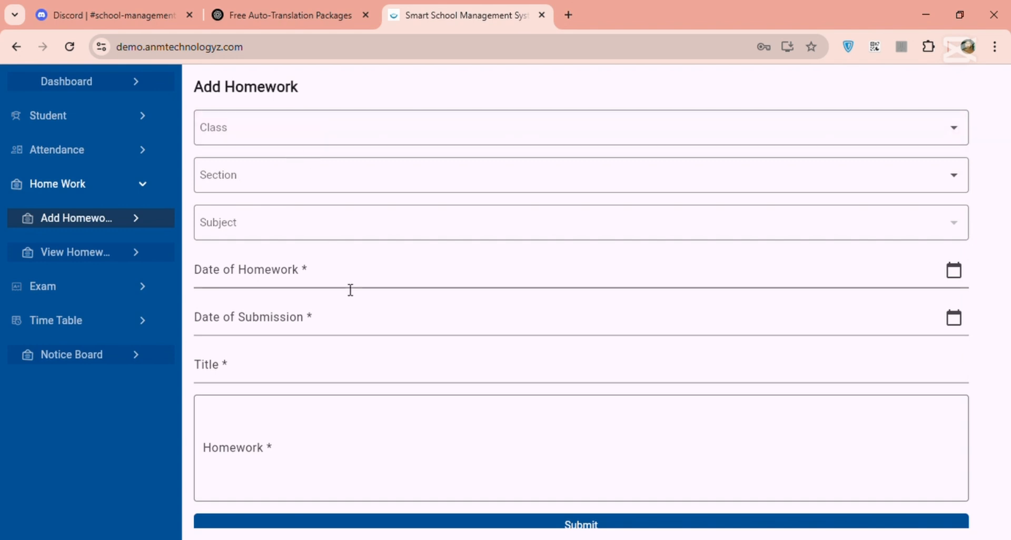
Step: Finish checking the Add Homework form, then open the View Homework list and look through all its entries
scroll(350, 290, "down", 1)
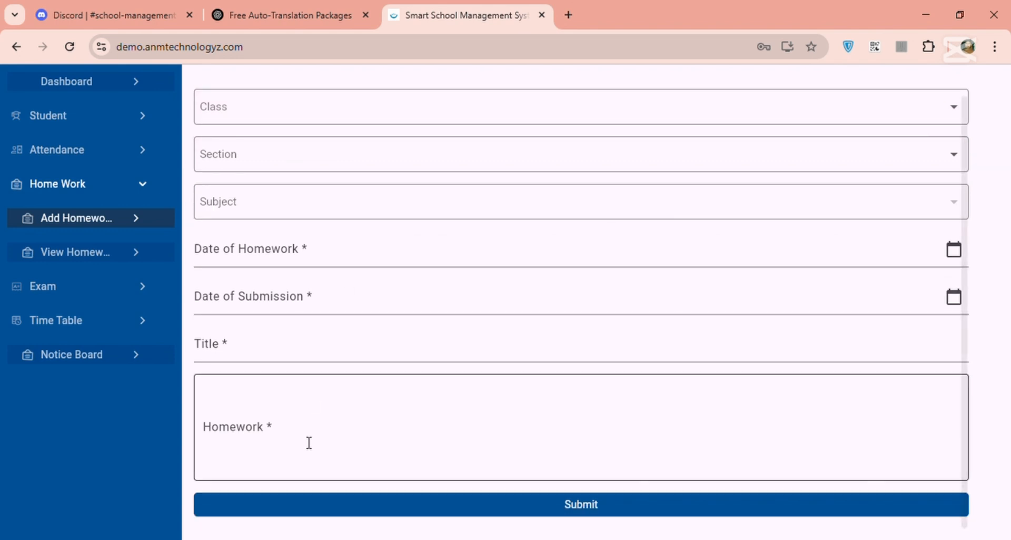
scroll(309, 443, "up", 1)
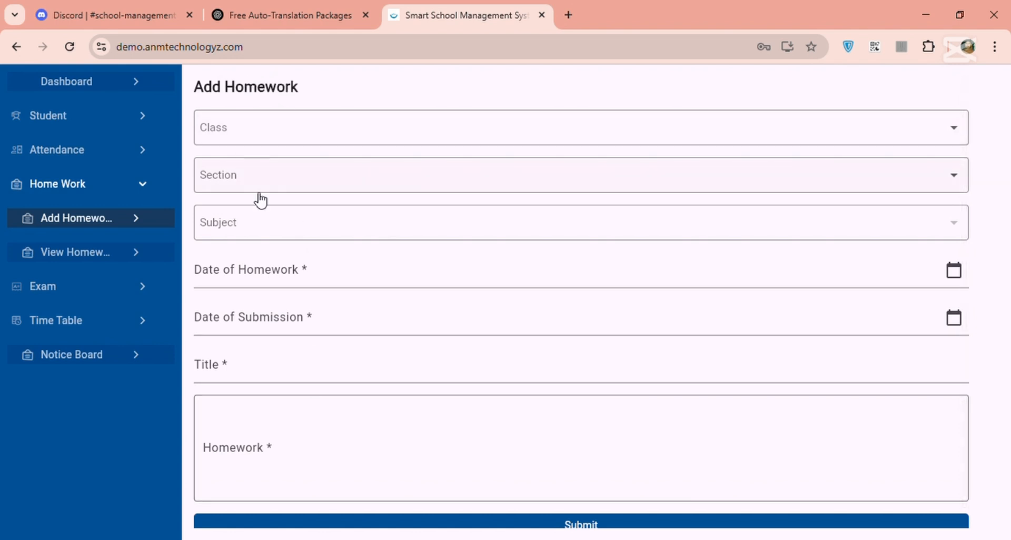
left_click(78, 249)
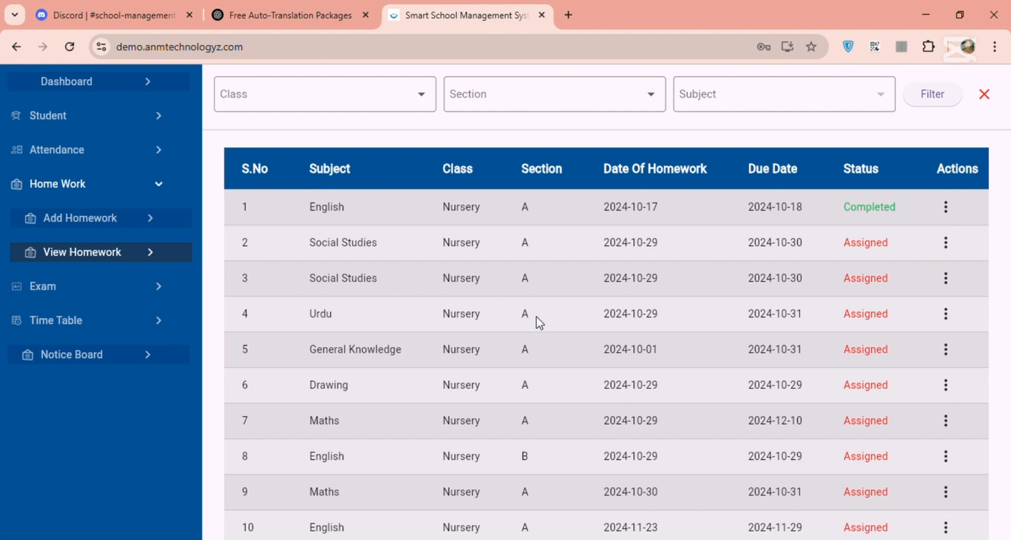
scroll(574, 360, "down", 2)
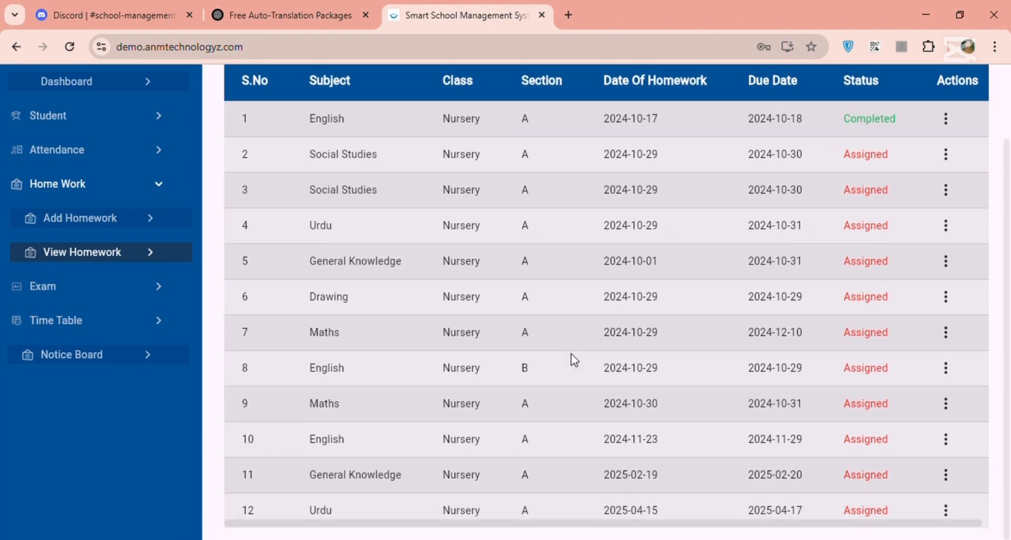
scroll(573, 360, "up", 2)
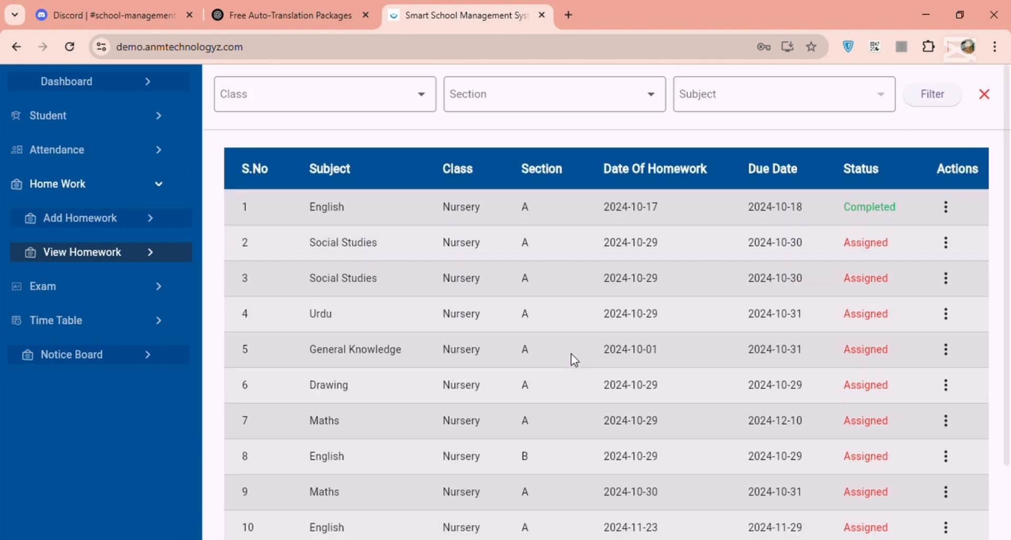
scroll(574, 360, "down", 2)
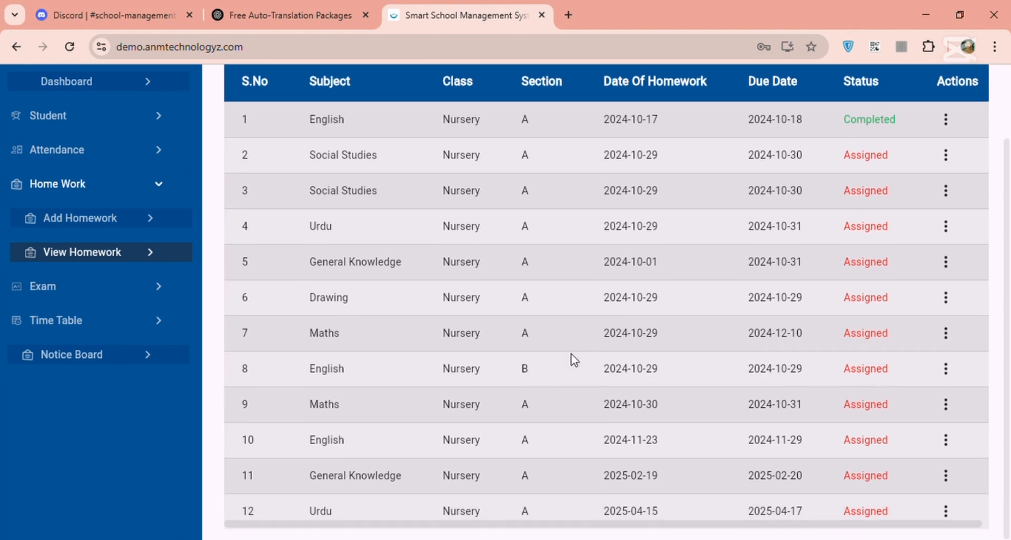
scroll(574, 361, "up", 2)
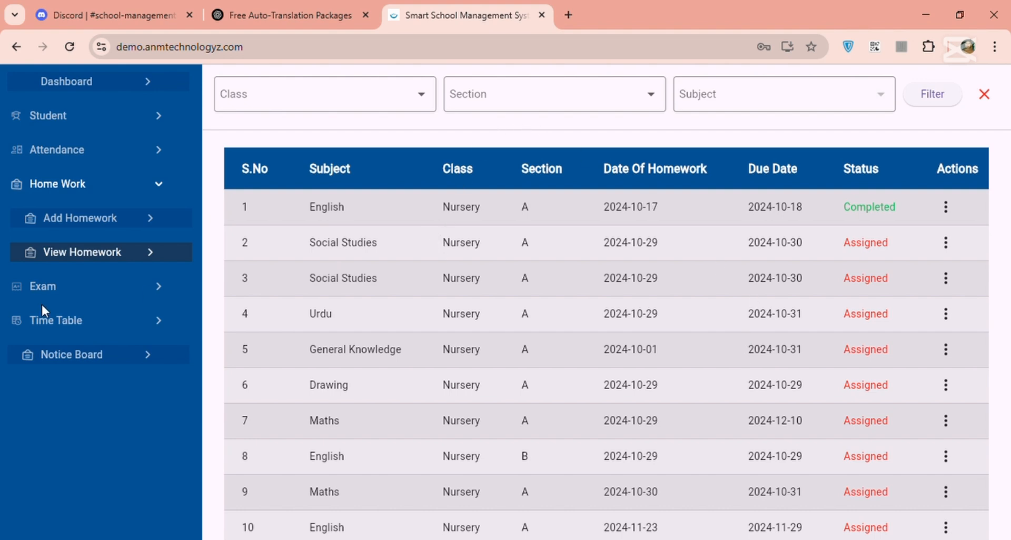
Step: Load the exam paper marks for the 1st Term Examination, class Nursery, section A, subject English
left_click(101, 289)
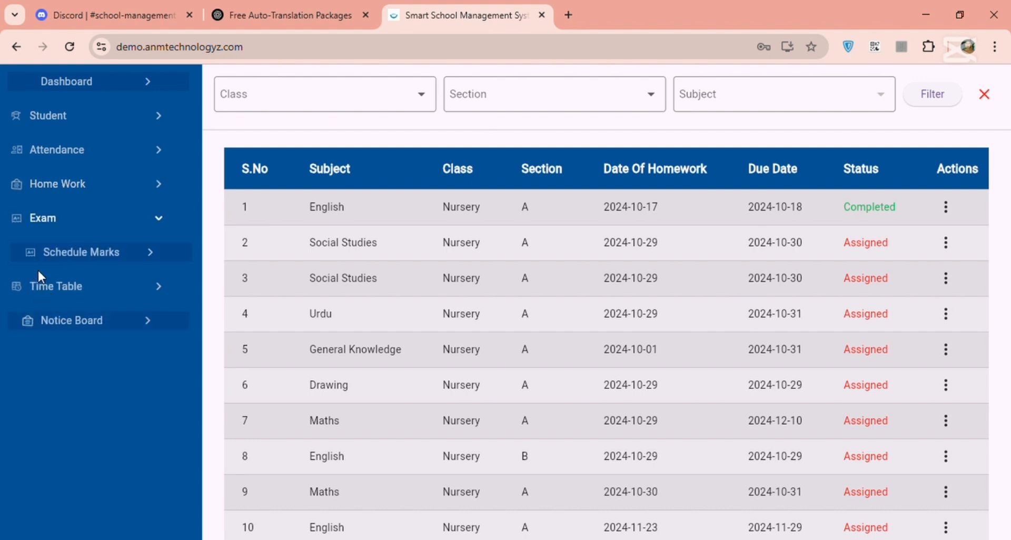
left_click(104, 249)
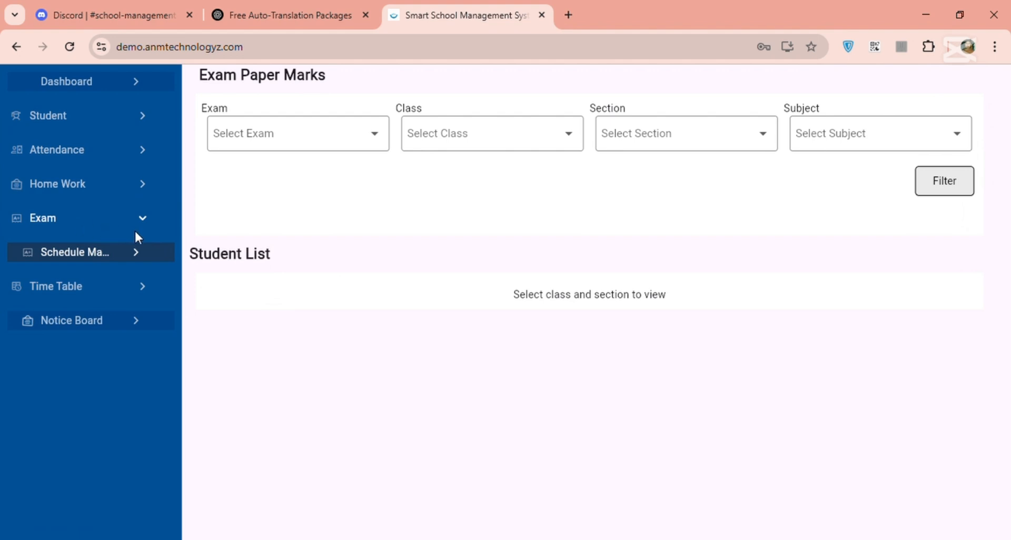
left_click(342, 136)
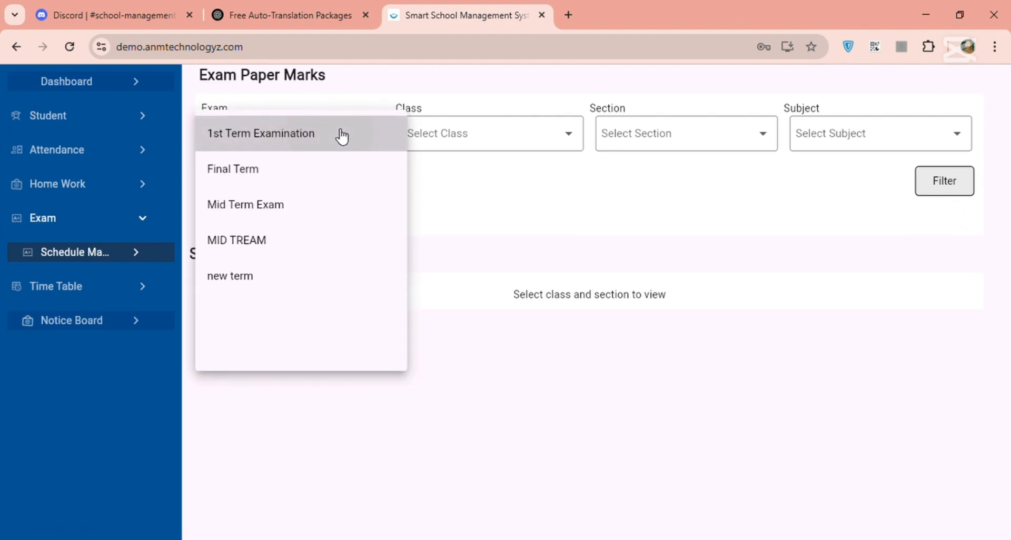
left_click(342, 136)
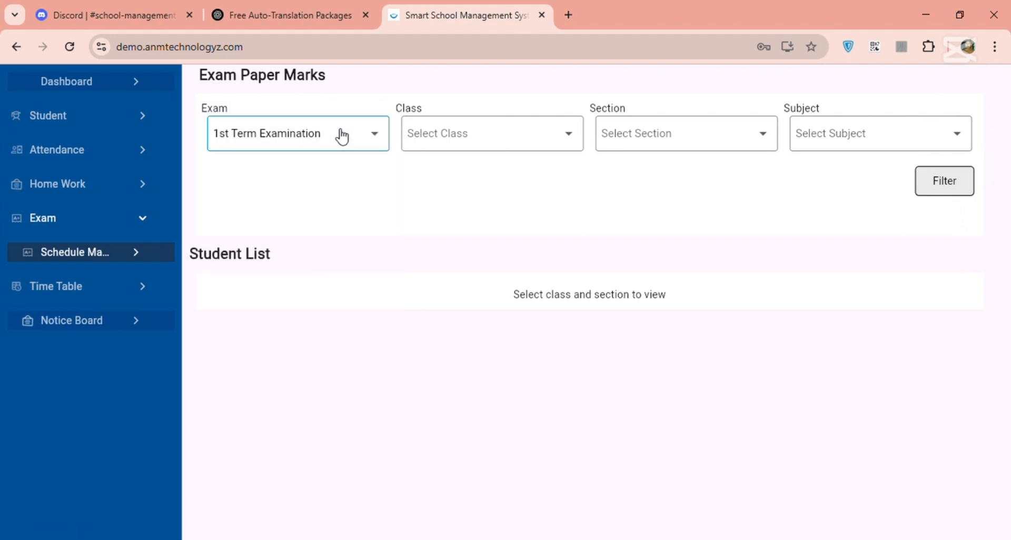
left_click(505, 129)
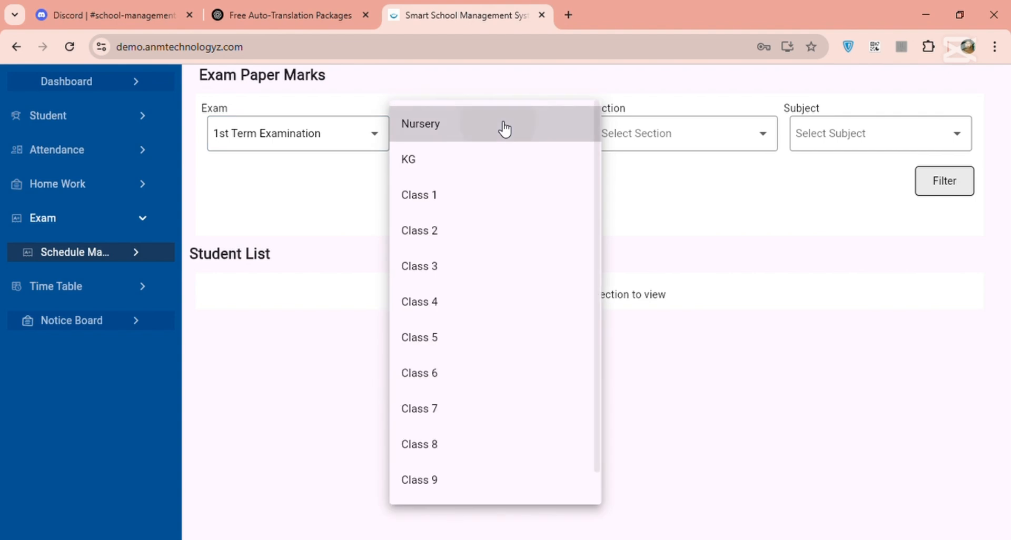
left_click(503, 129)
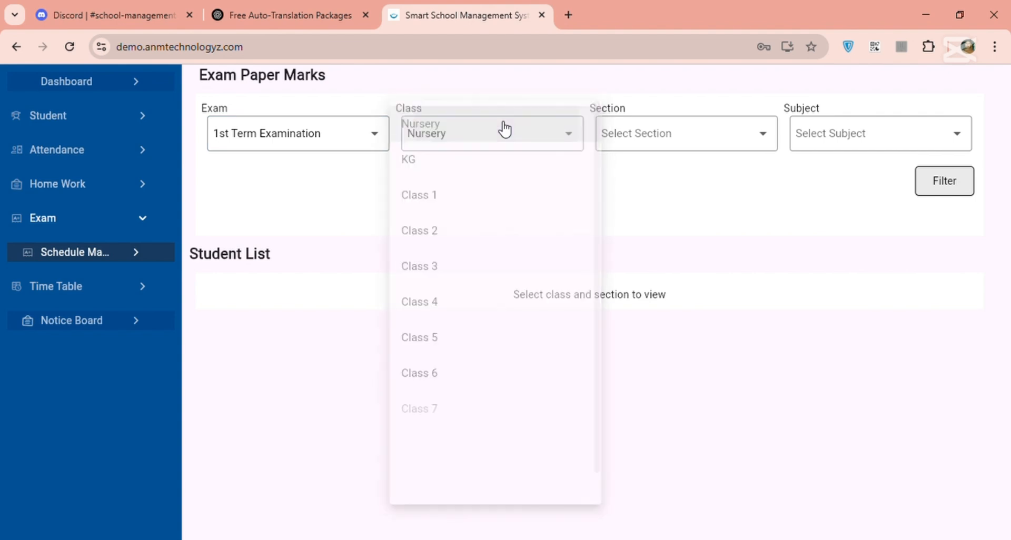
left_click(683, 134)
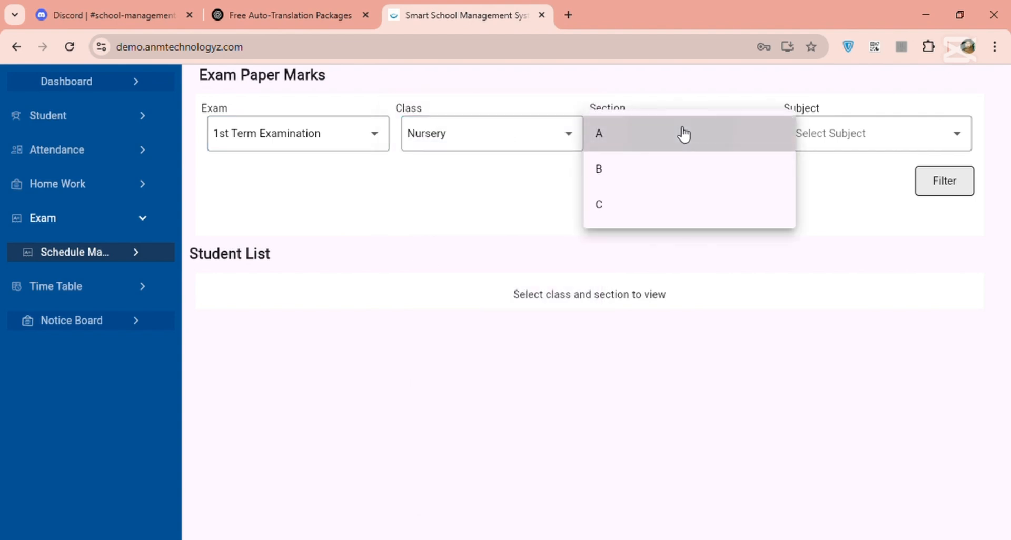
left_click(684, 134)
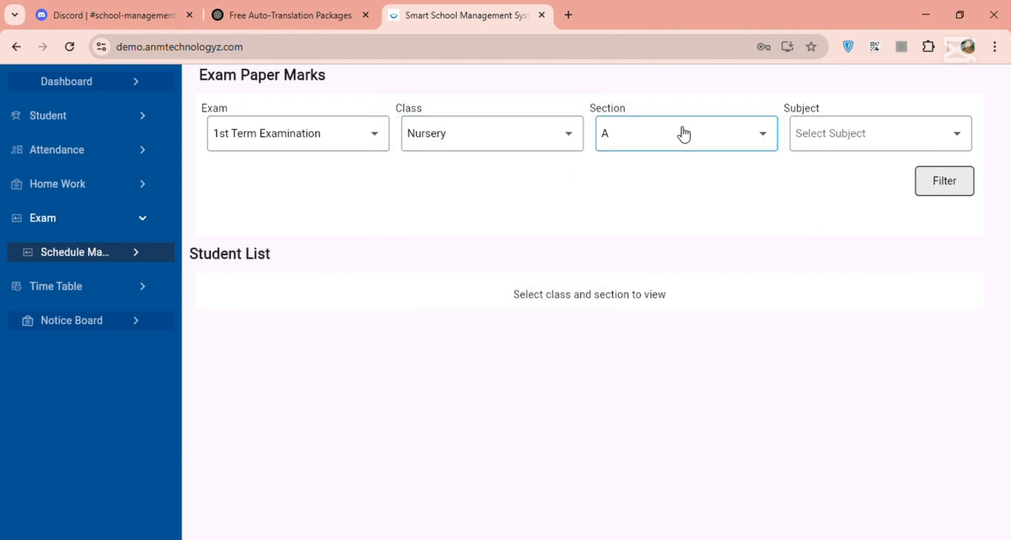
left_click(854, 136)
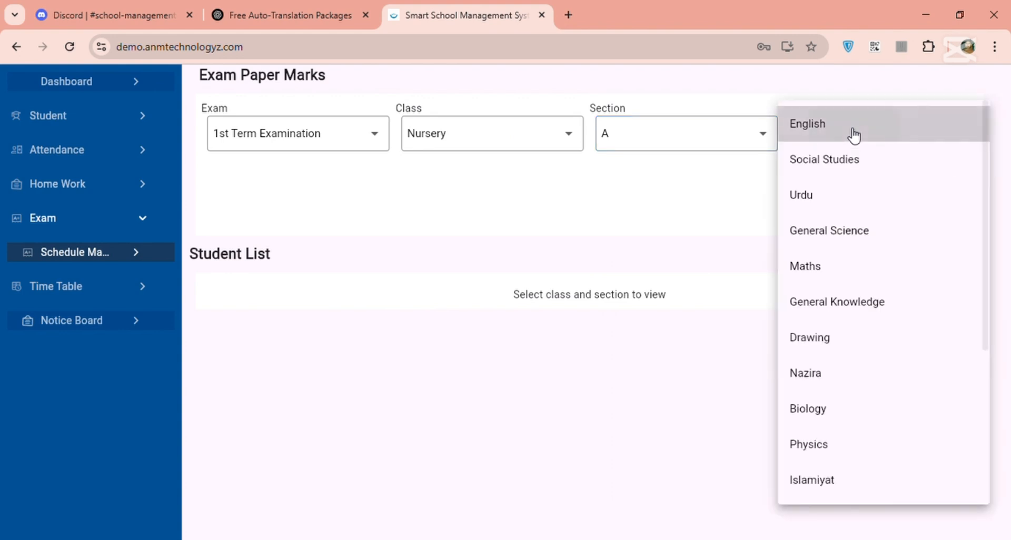
left_click(854, 135)
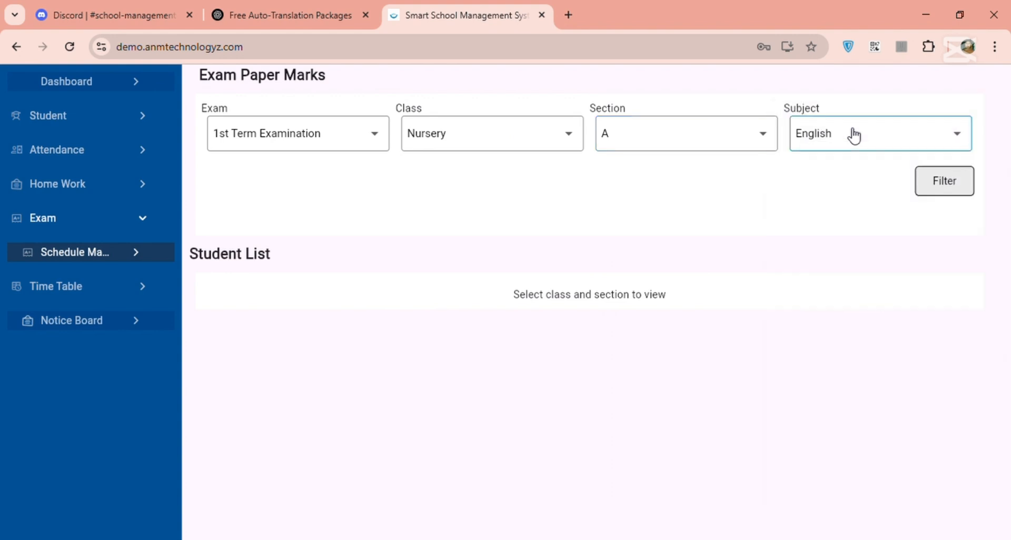
left_click(960, 182)
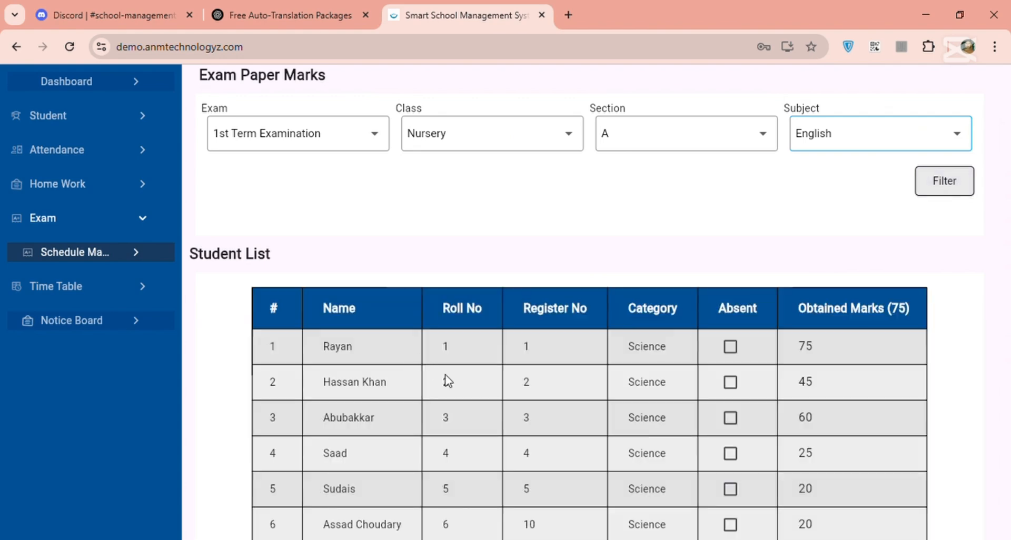
Step: Examine the student list of the English exam, including the absent checkboxes and obtained marks
scroll(512, 384, "down", 4)
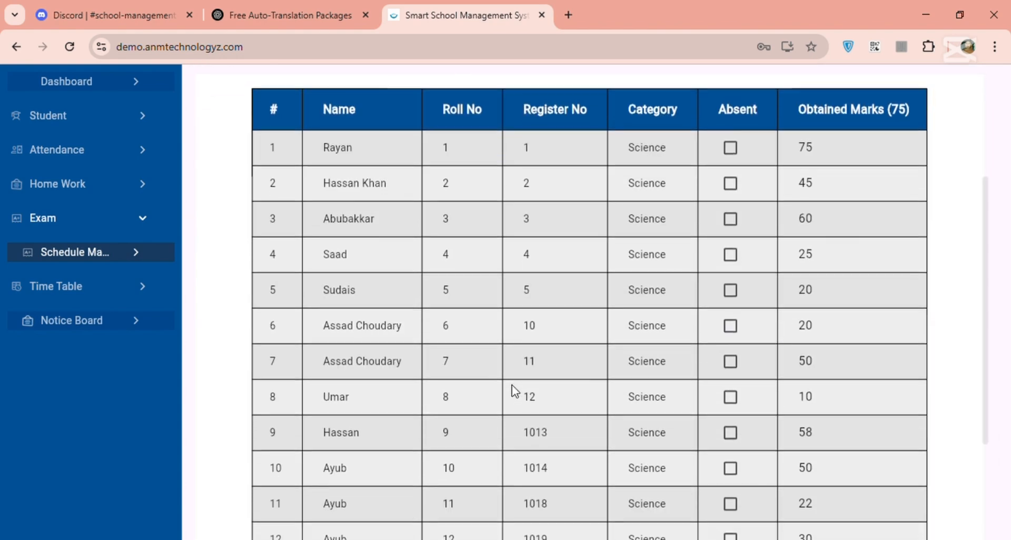
scroll(512, 386, "up", 3)
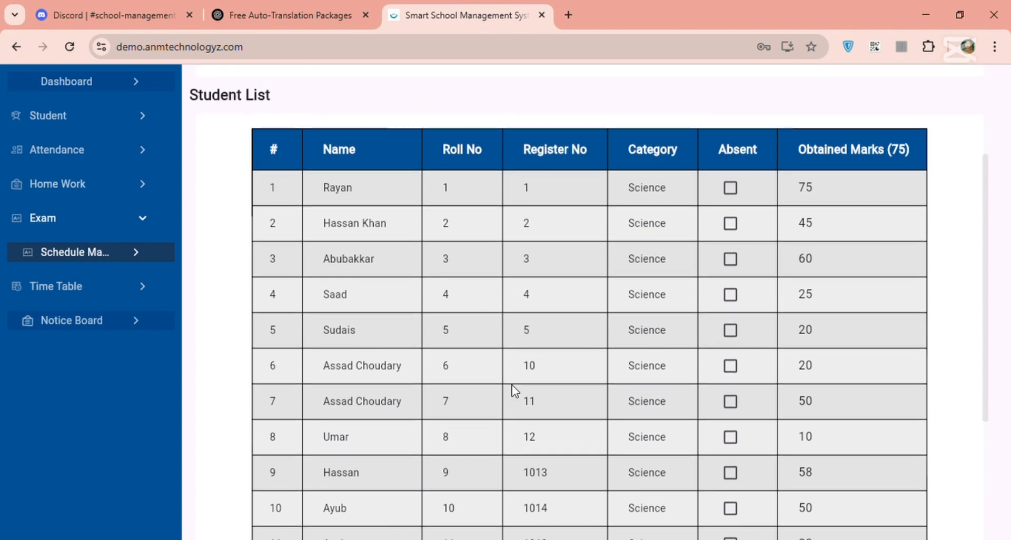
scroll(406, 163, "up", 2)
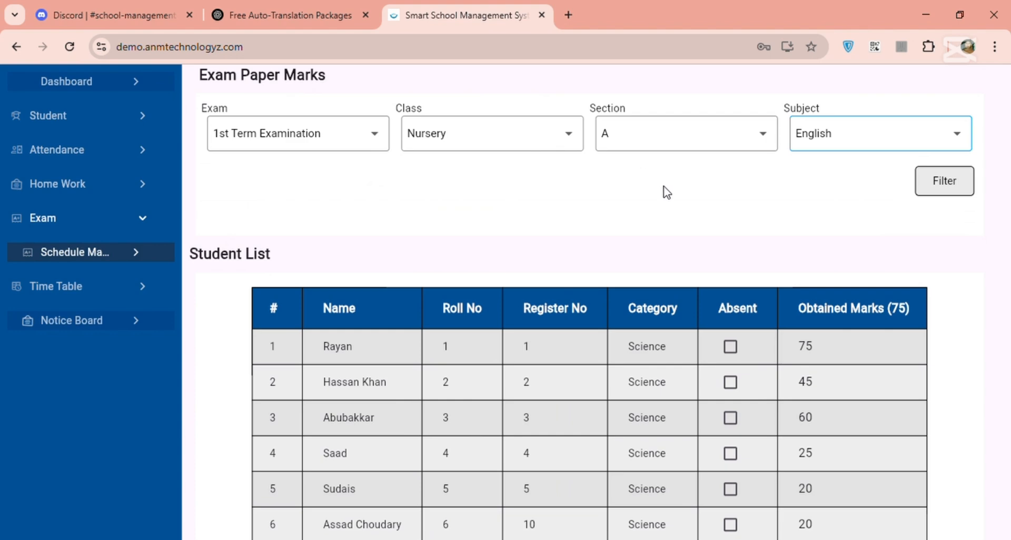
scroll(632, 303, "down", 2)
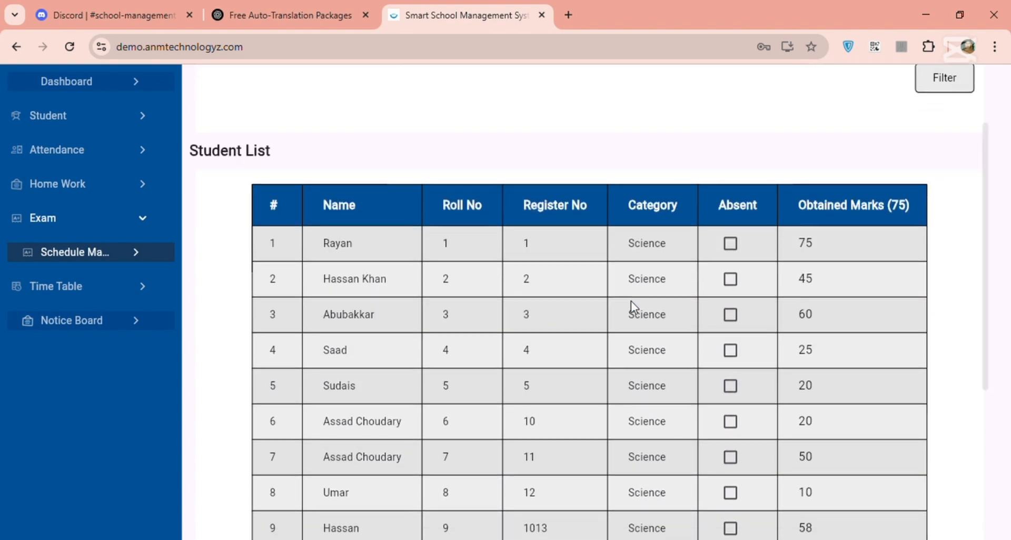
scroll(631, 303, "up", 2)
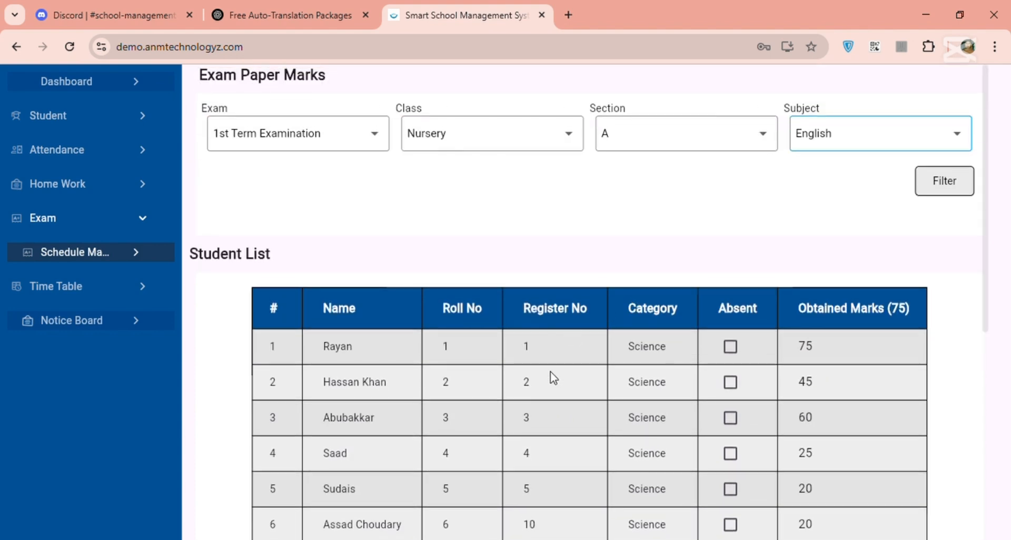
scroll(551, 376, "down", 3)
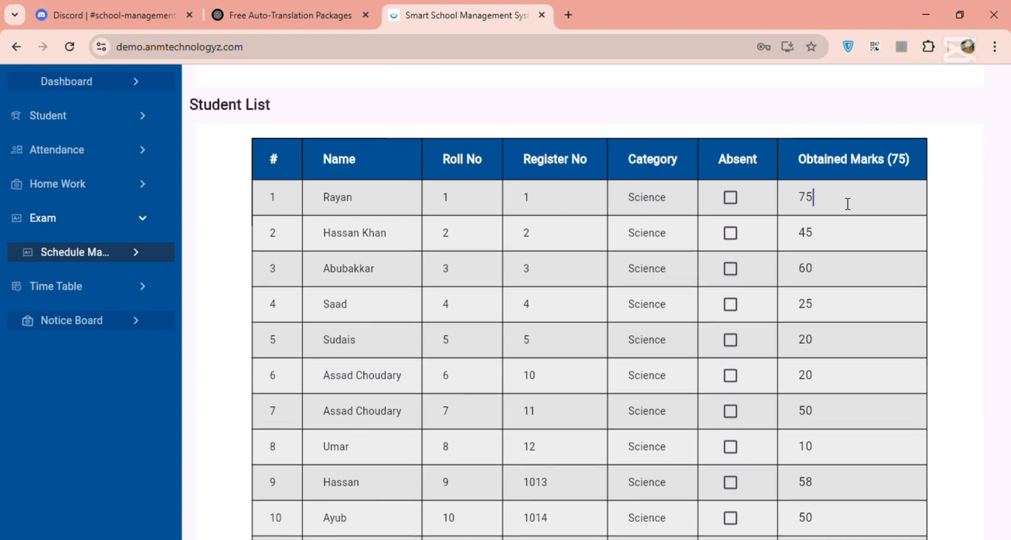
scroll(848, 204, "down", 2)
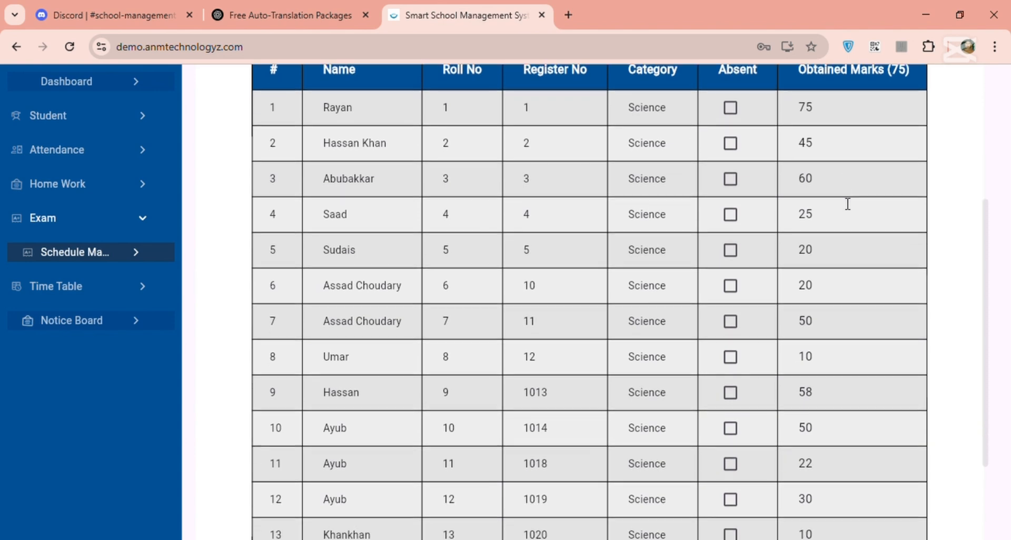
scroll(848, 204, "up", 2)
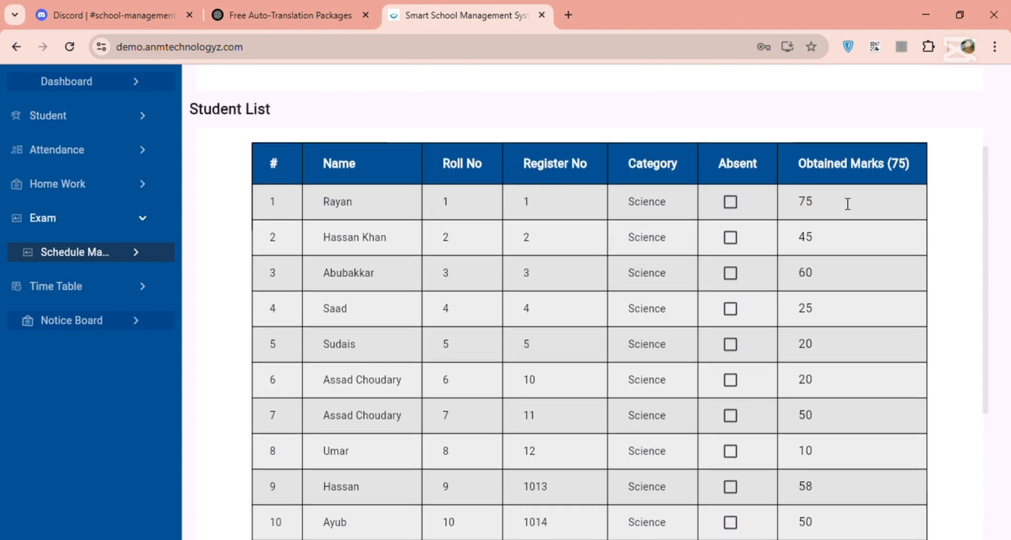
scroll(847, 204, "down", 1)
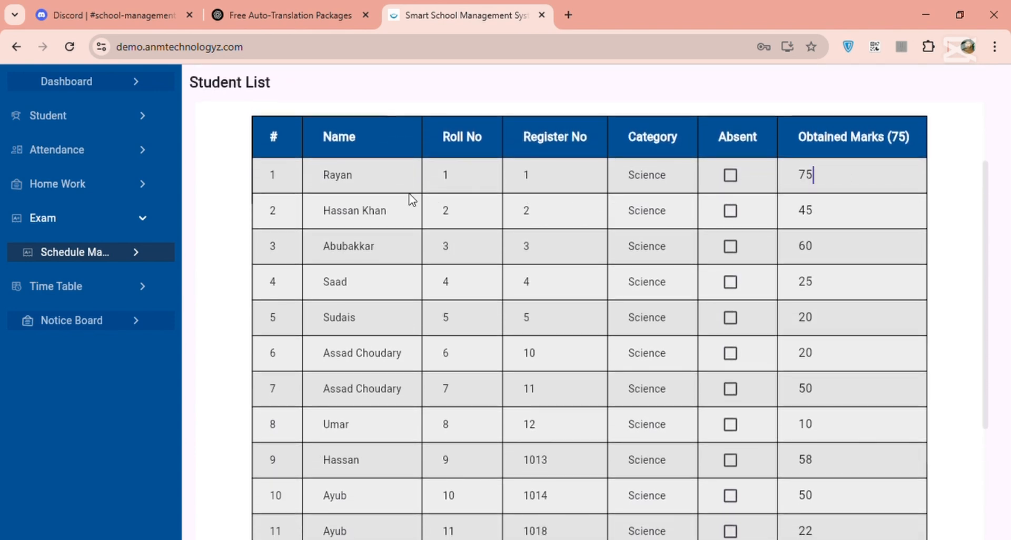
Step: Get the class timetable for Nursery section A and review the schedule for all weekdays
left_click(60, 287)
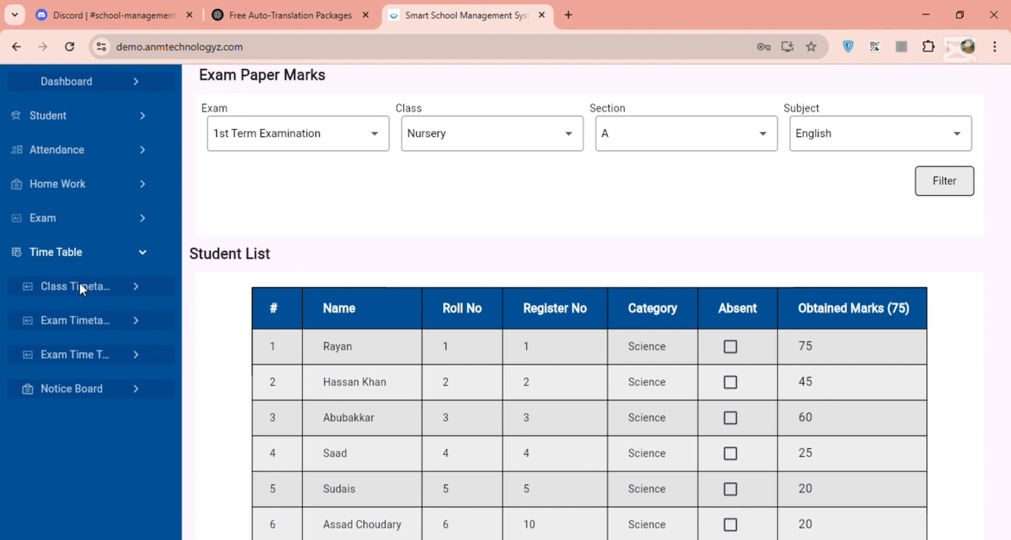
left_click(80, 286)
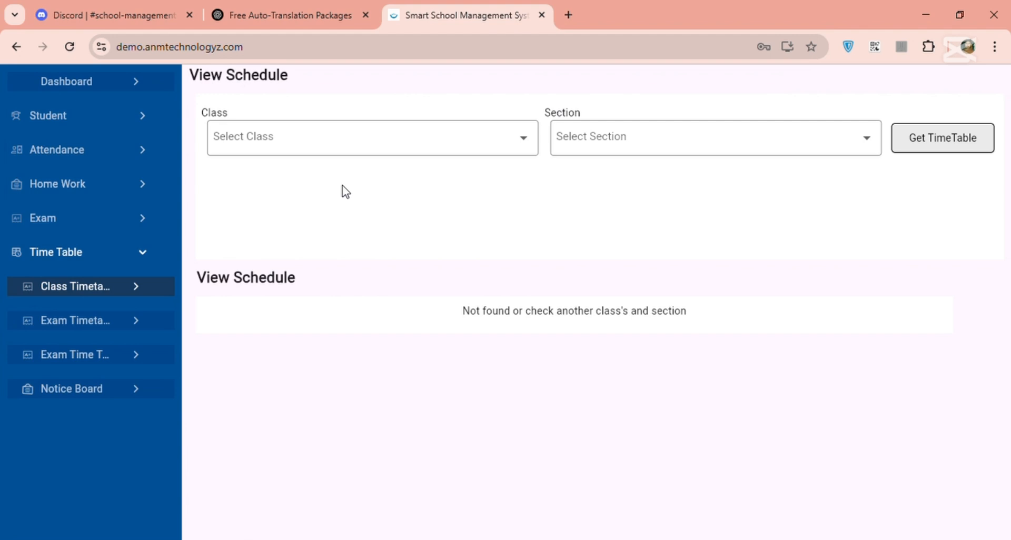
left_click(434, 141)
left_click(434, 141)
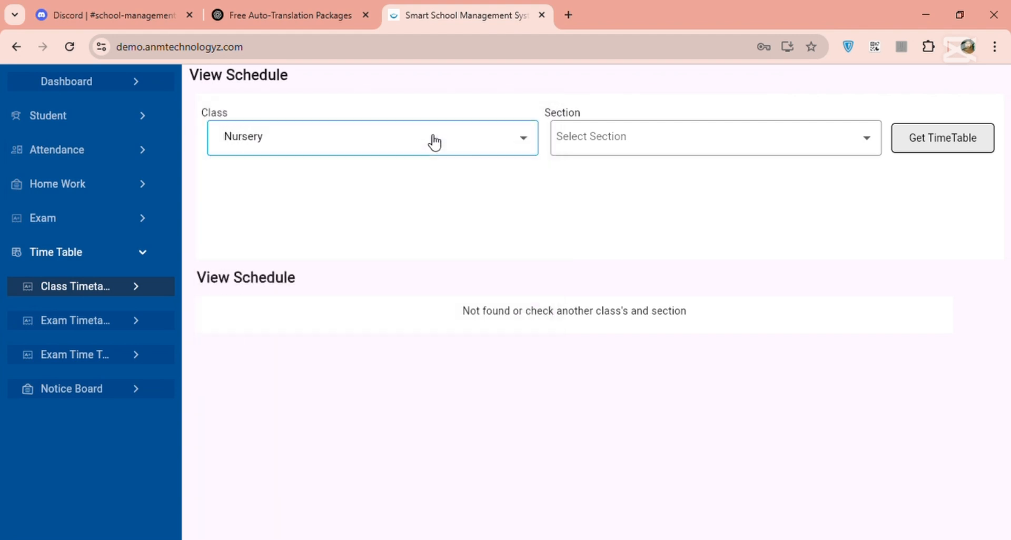
left_click(696, 140)
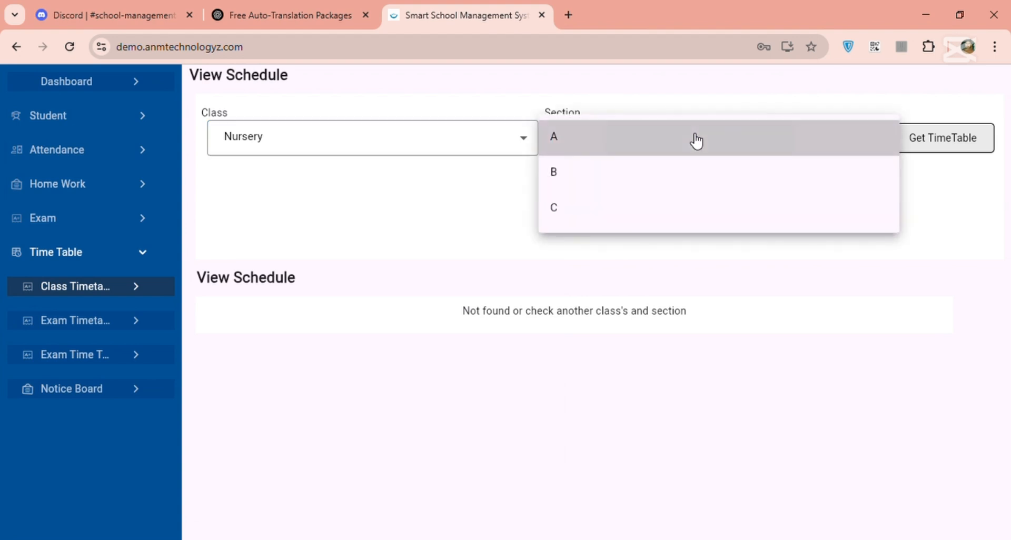
left_click(696, 141)
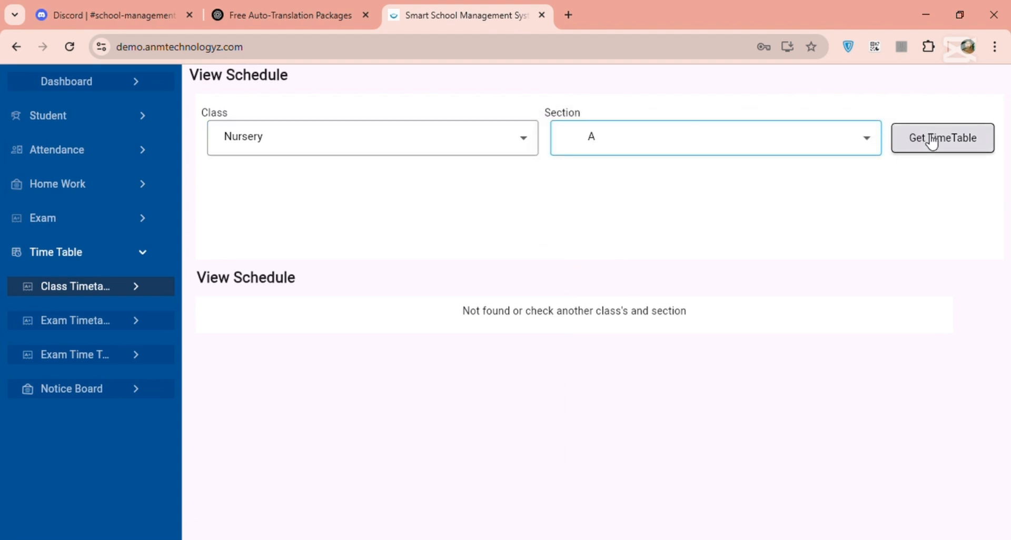
left_click(957, 138)
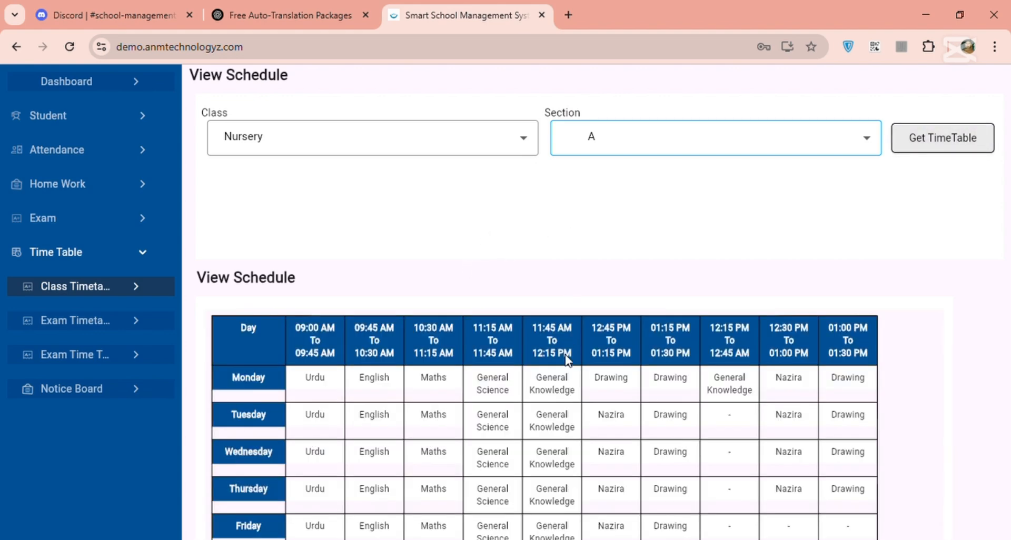
scroll(567, 387, "down", 2)
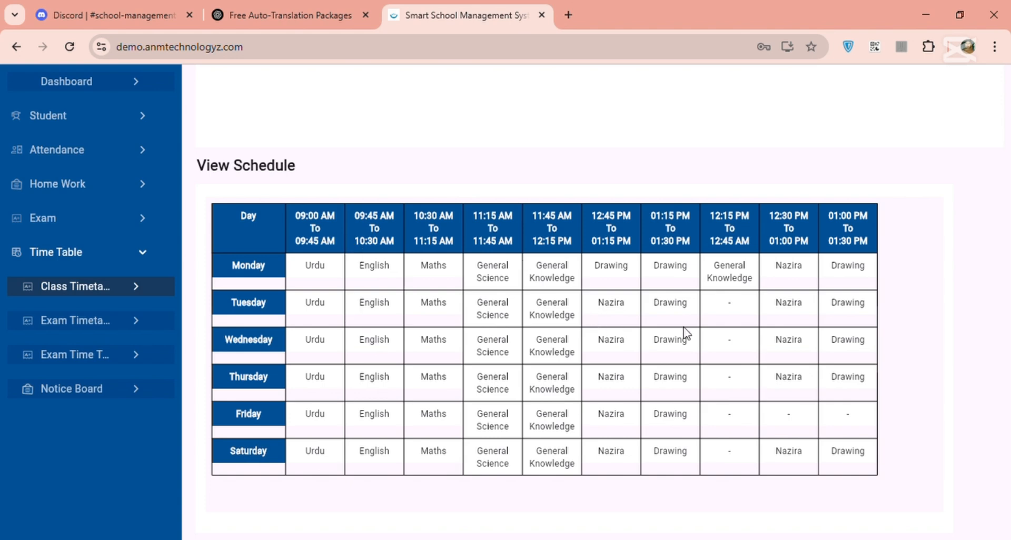
scroll(684, 331, "up", 1)
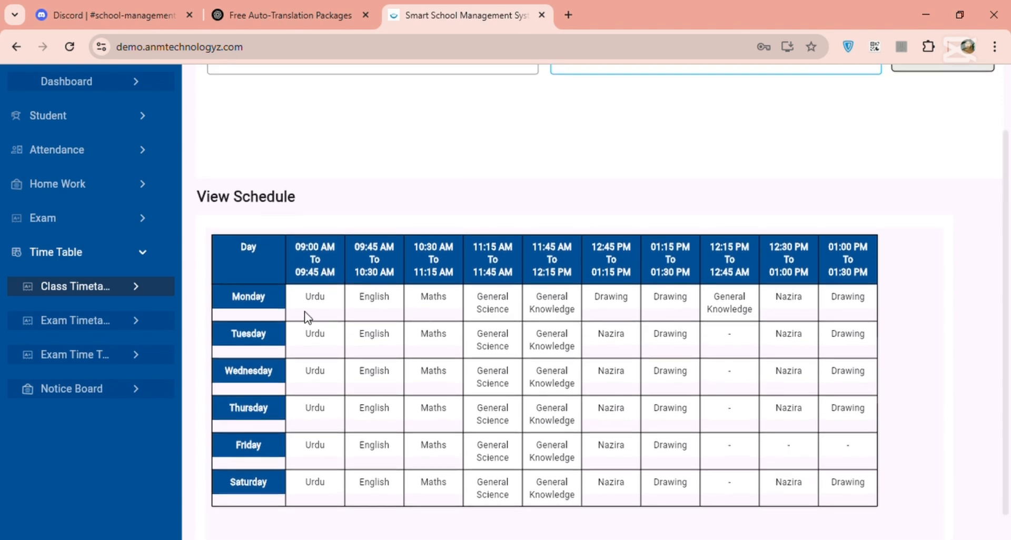
Step: Recheck the Nursery section A class schedule, covering the selected filters and the Monday to Saturday periods
scroll(306, 317, "up", 1)
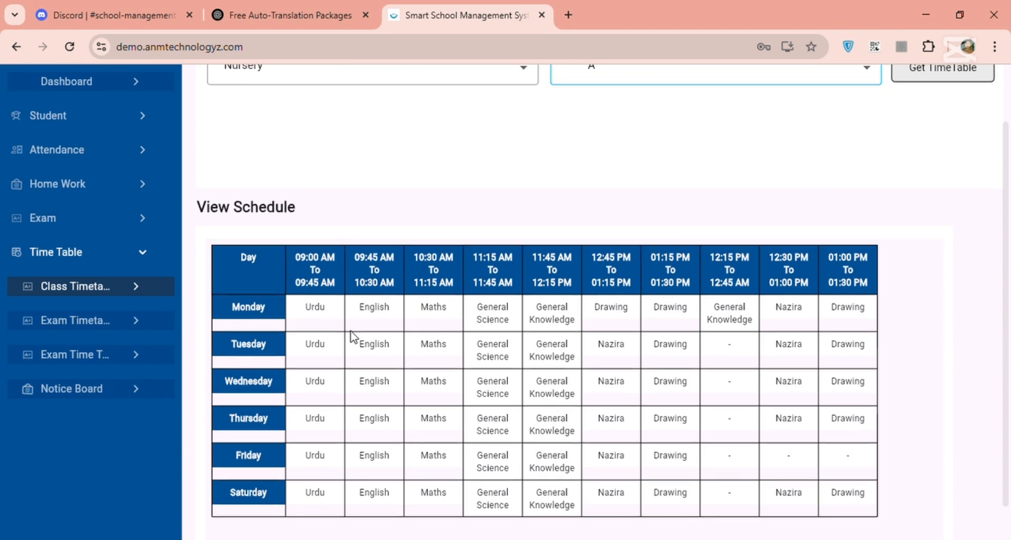
scroll(360, 347, "down", 1)
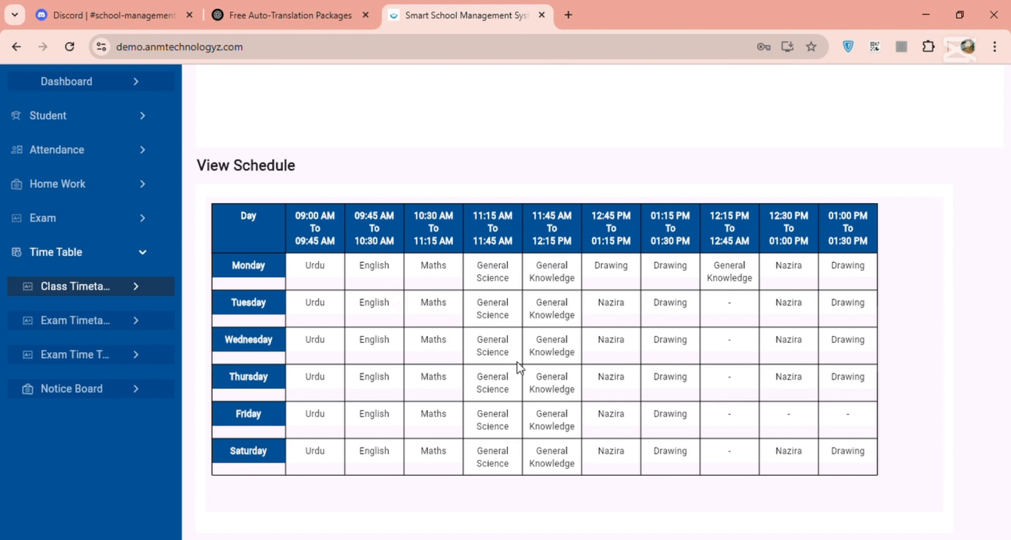
scroll(521, 367, "up", 2)
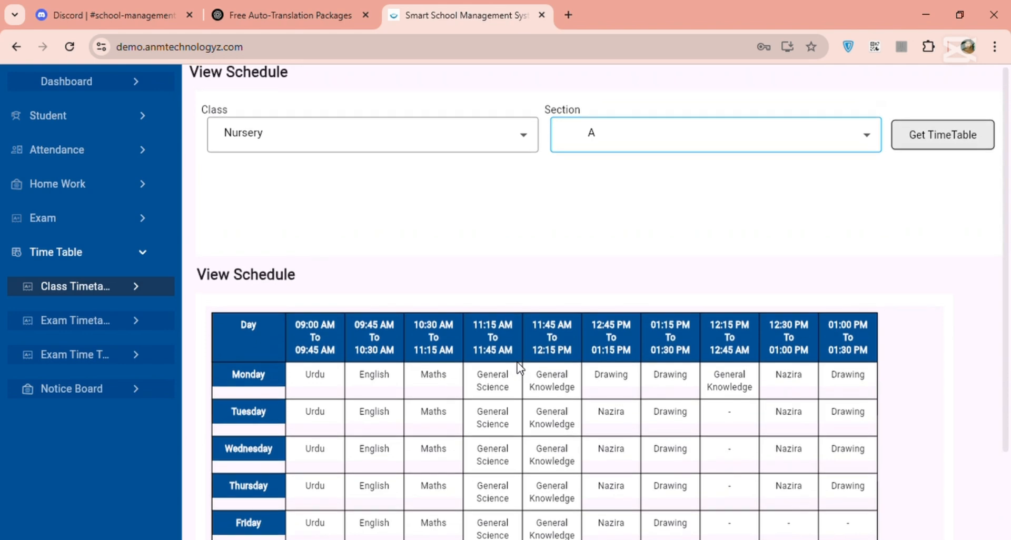
scroll(520, 367, "down", 2)
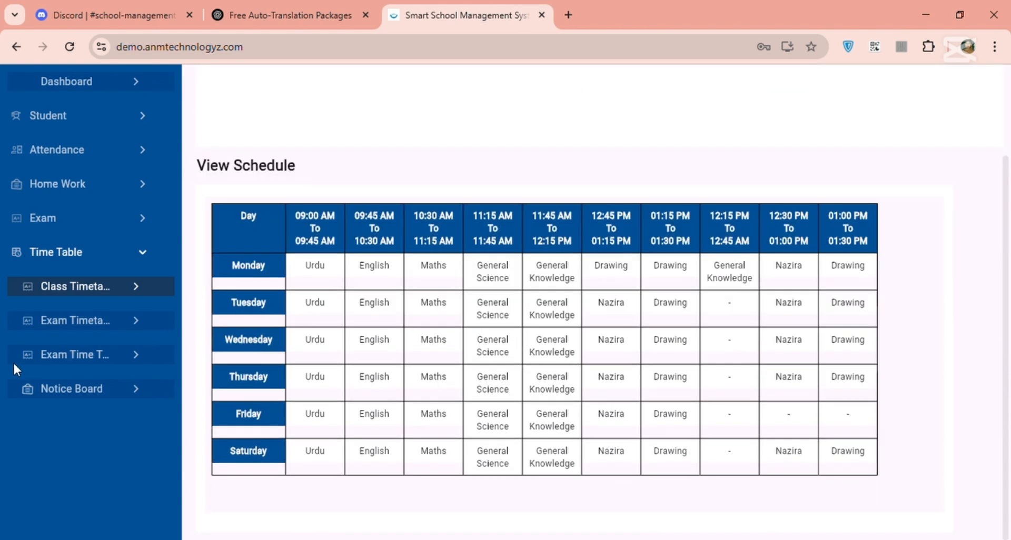
Step: Show the scheduled exam papers for the 1st Term Examination, class Nursery, section A, and review the table through its Hall Room column
left_click(107, 319)
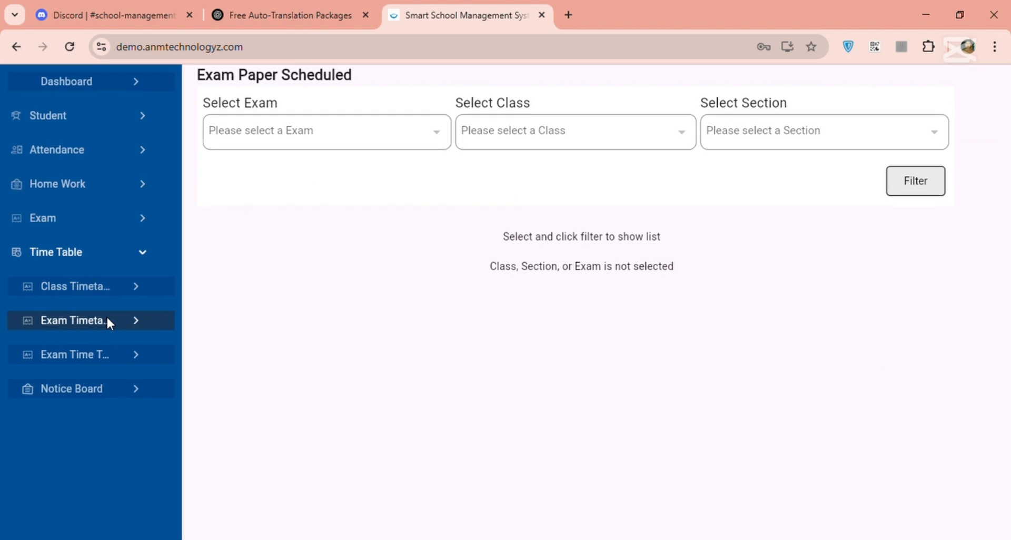
left_click(415, 127)
left_click(415, 126)
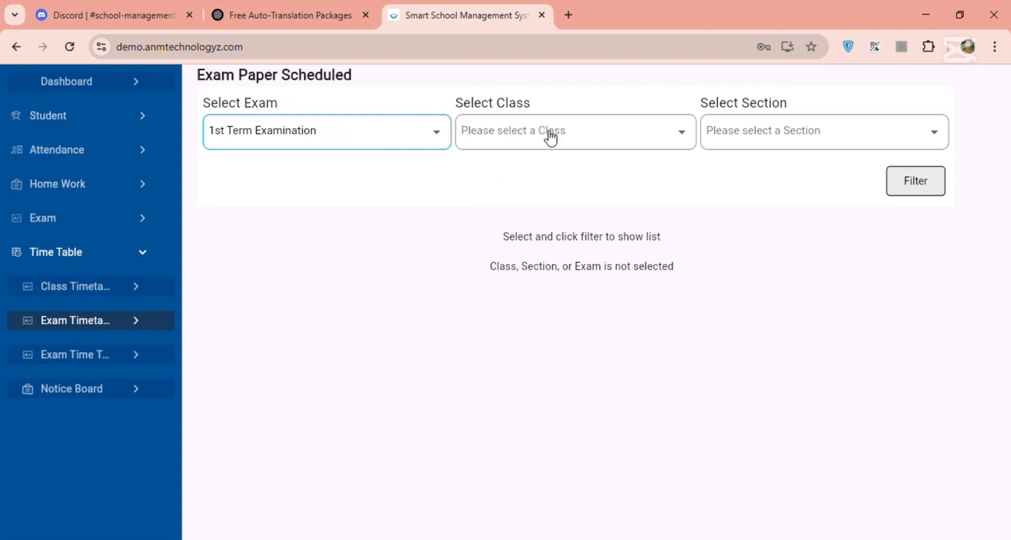
left_click(584, 139)
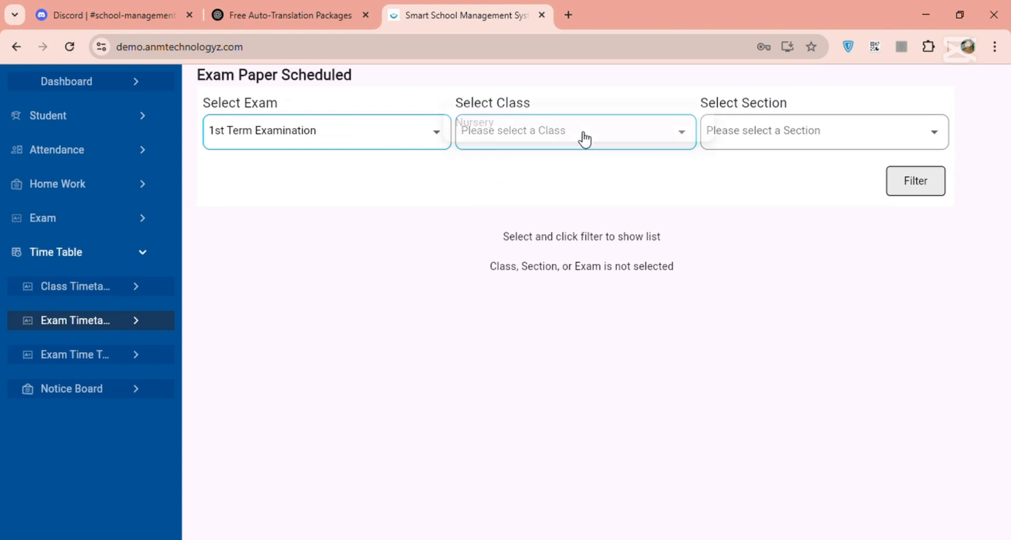
left_click(584, 140)
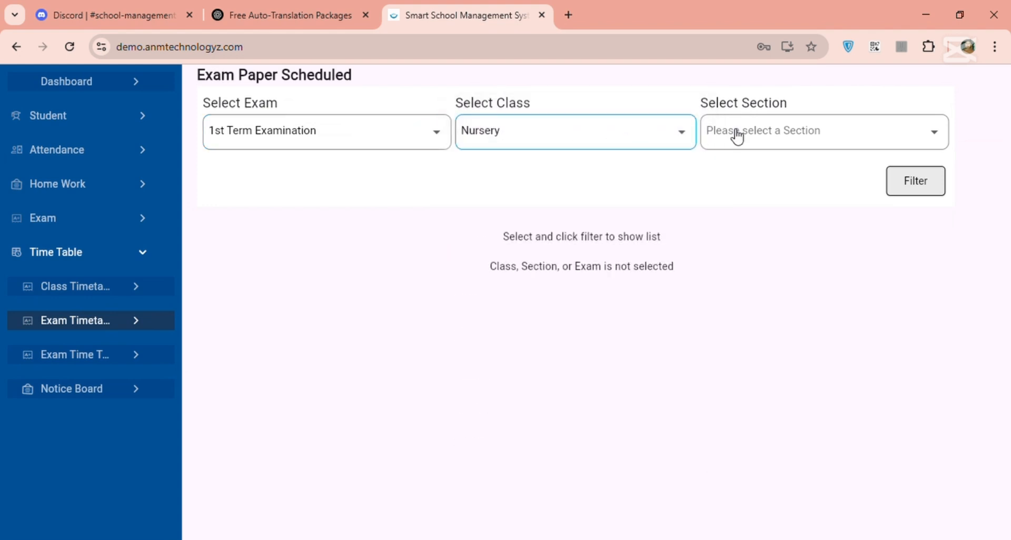
left_click(780, 137)
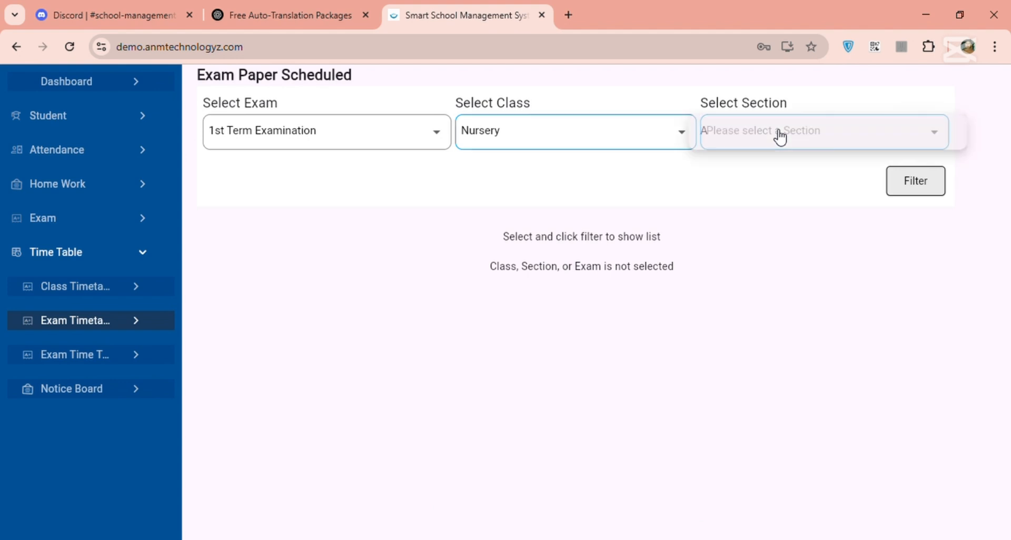
left_click(780, 137)
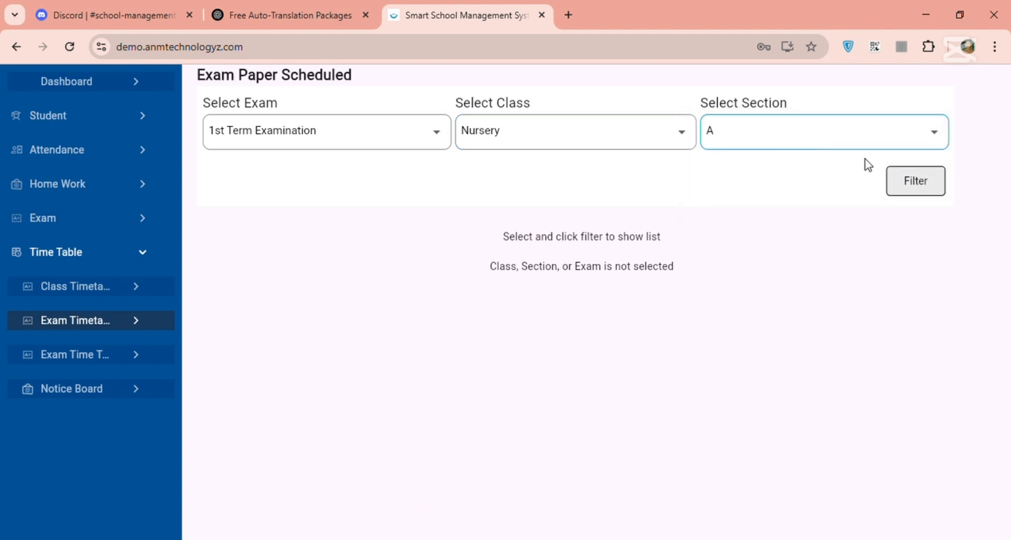
left_click(904, 179)
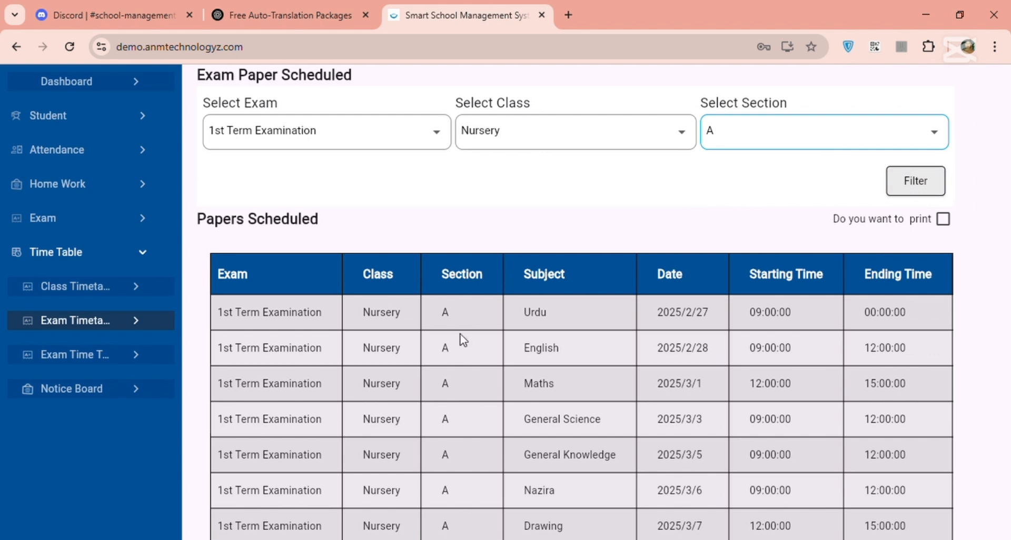
scroll(500, 467, "down", 1)
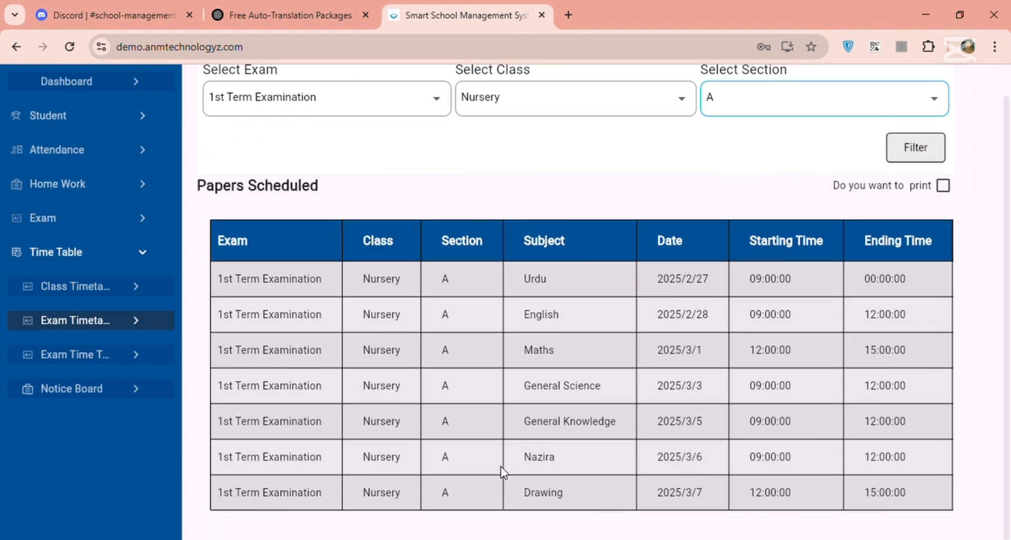
scroll(501, 466, "right", 2)
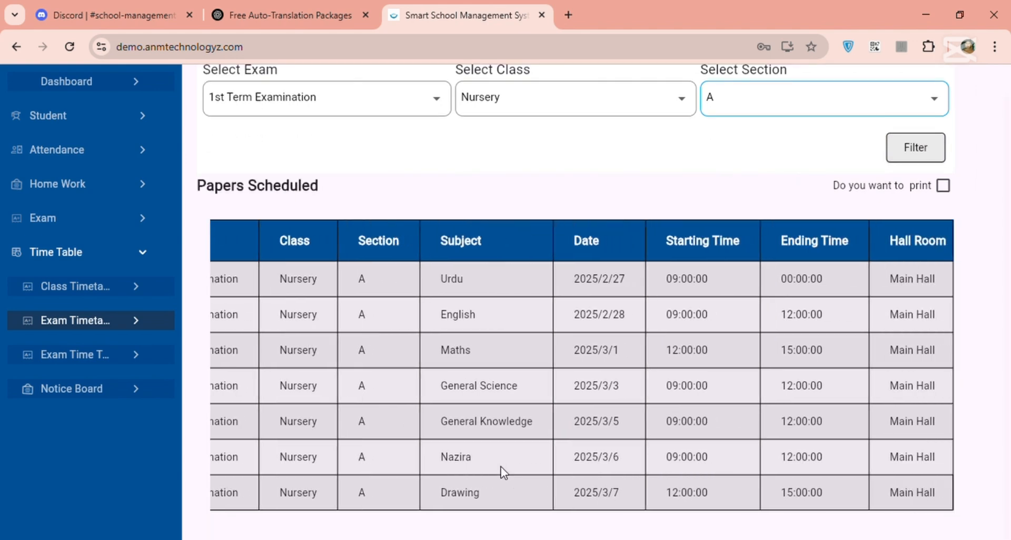
Step: Load the editable Exam Paper Schedule for the 1st Term Examination, class Nursery, section A, and review its subject rows
left_click(75, 354)
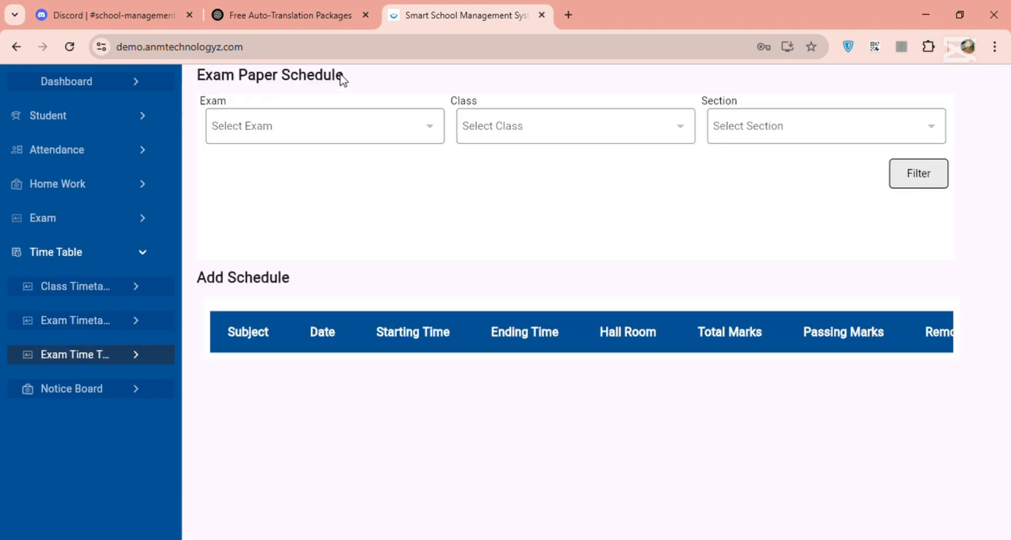
left_click(395, 125)
left_click(396, 126)
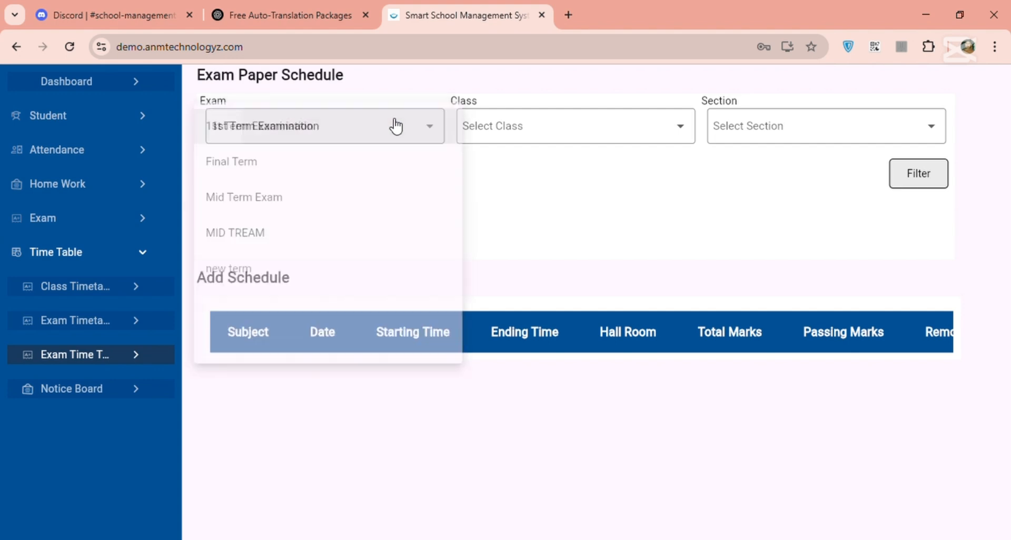
left_click(581, 126)
left_click(583, 126)
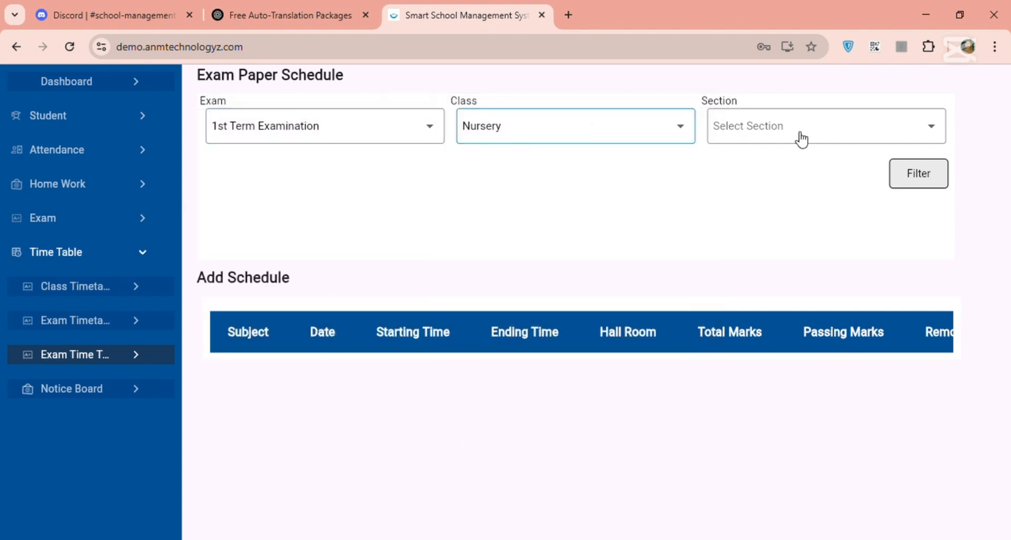
left_click(853, 134)
left_click(851, 128)
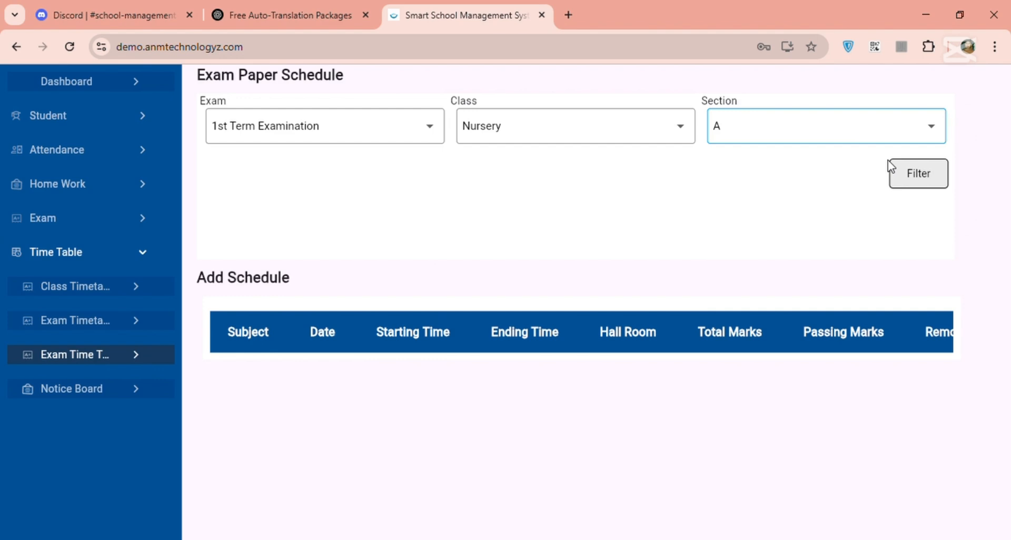
left_click(919, 178)
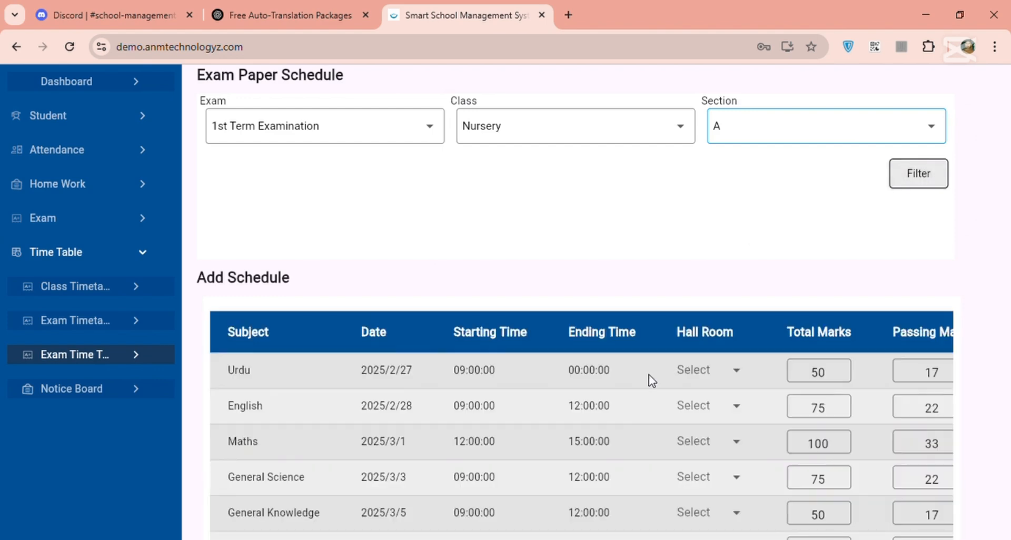
scroll(650, 380, "down", 2)
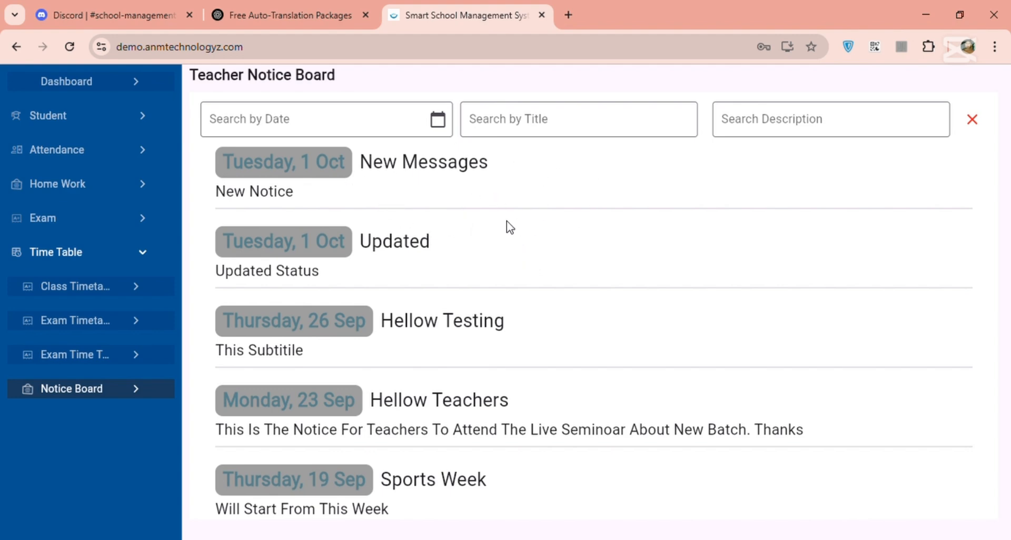
Step: Look through all the notices on the Teacher Notice Board and return to the newest one
scroll(474, 399, "down", 2)
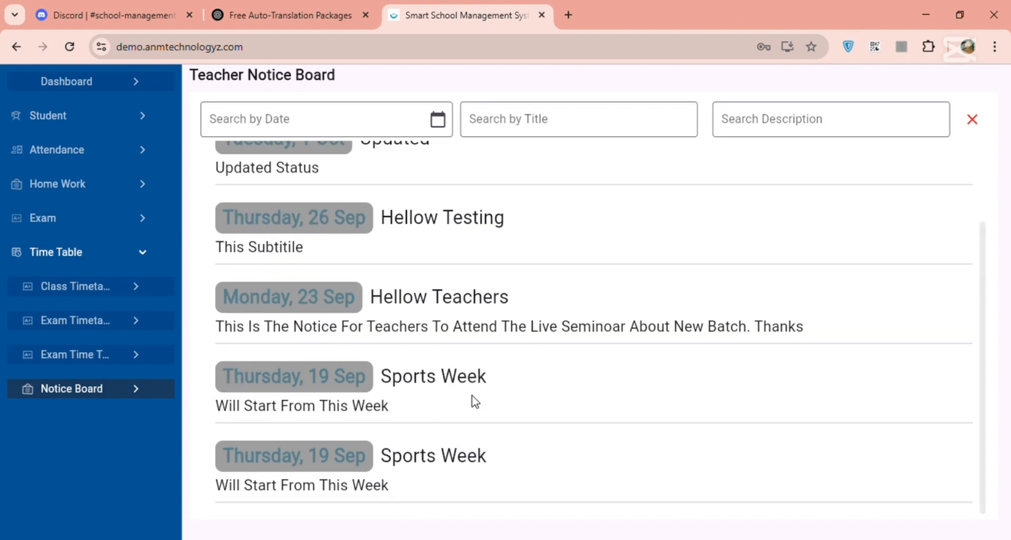
scroll(475, 402, "up", 2)
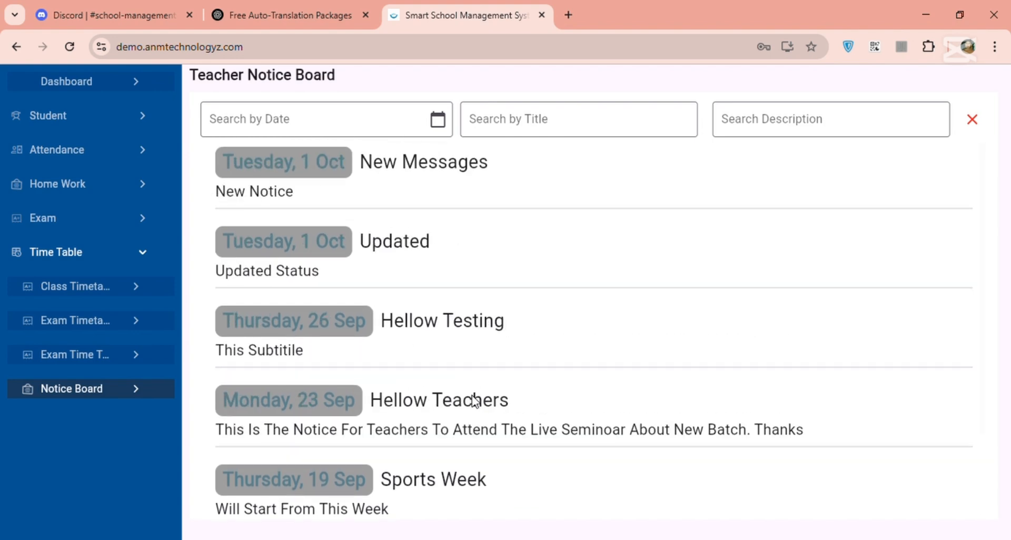